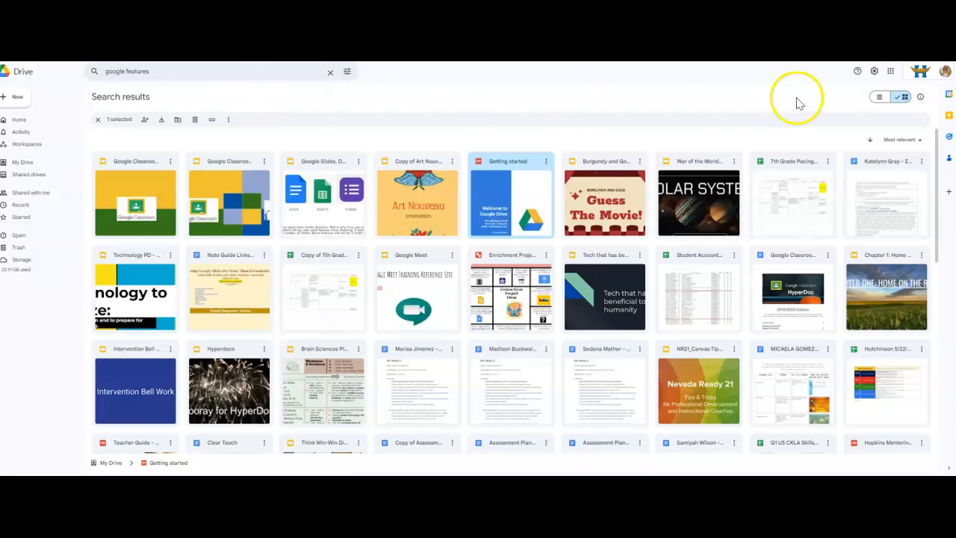
pyautogui.click(891, 72)
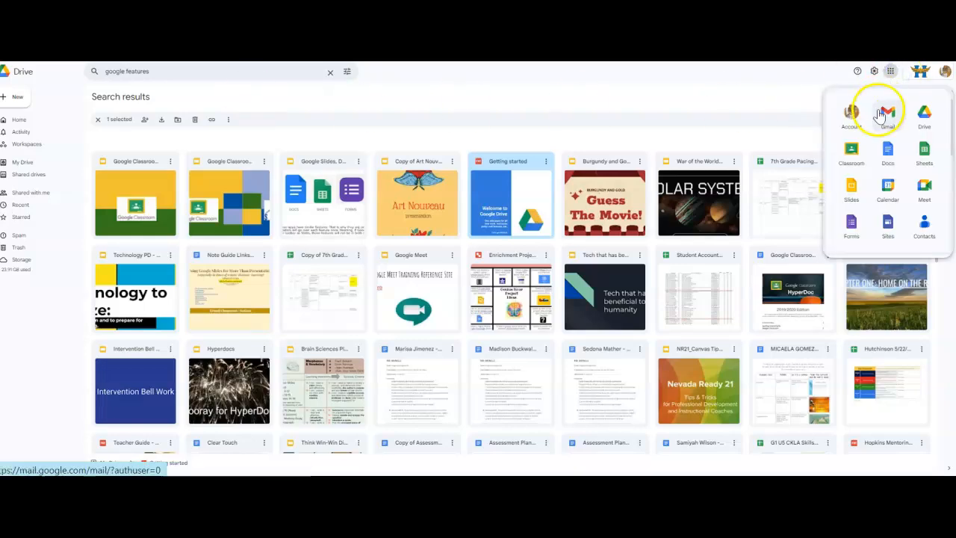
pyautogui.click(889, 165)
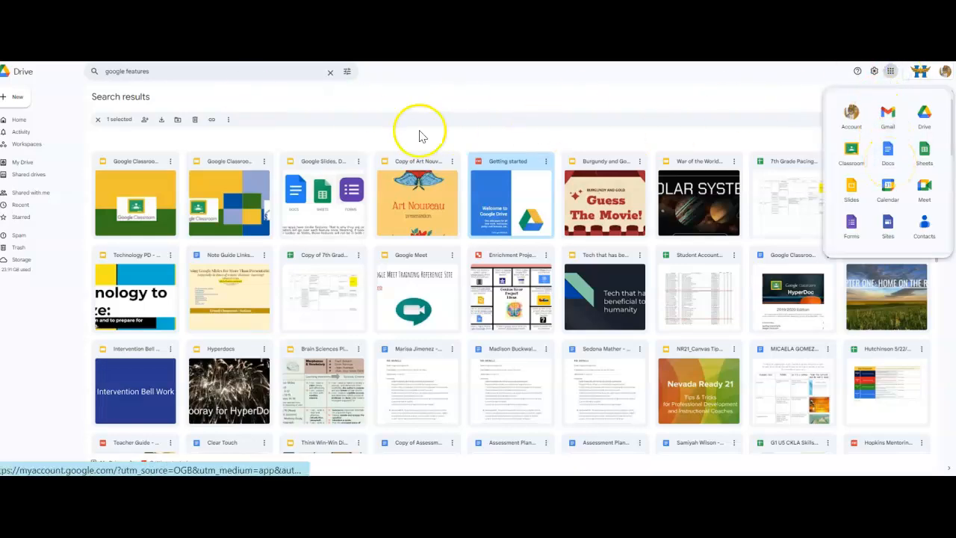
pyautogui.click(23, 98)
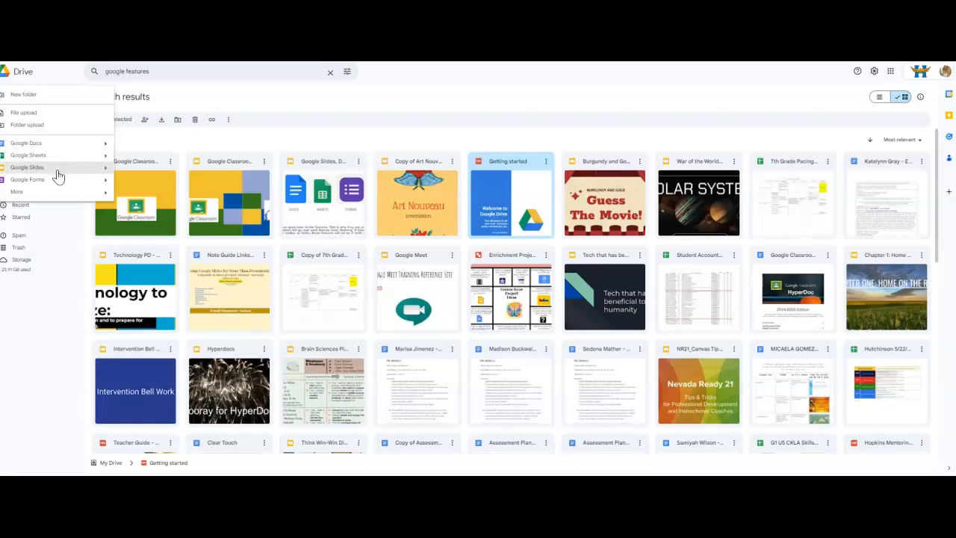
pyautogui.moveTo(59, 192)
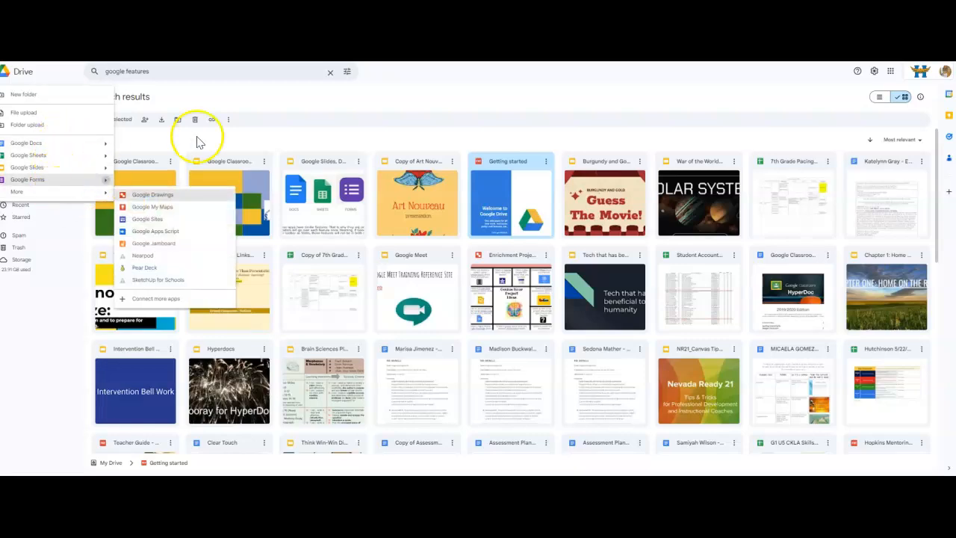
pyautogui.click(299, 103)
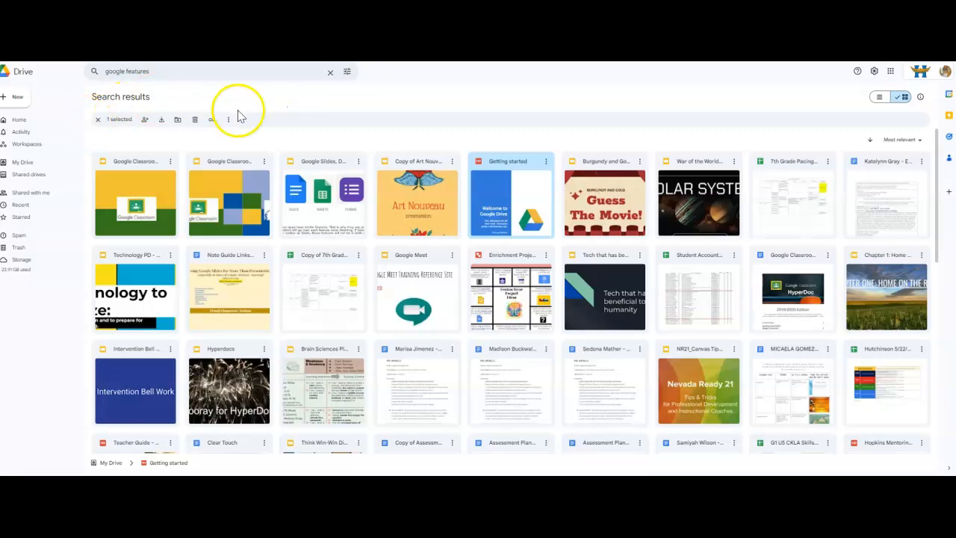
# Create a new blank Google Docs document from Drive.
pyautogui.click(15, 96)
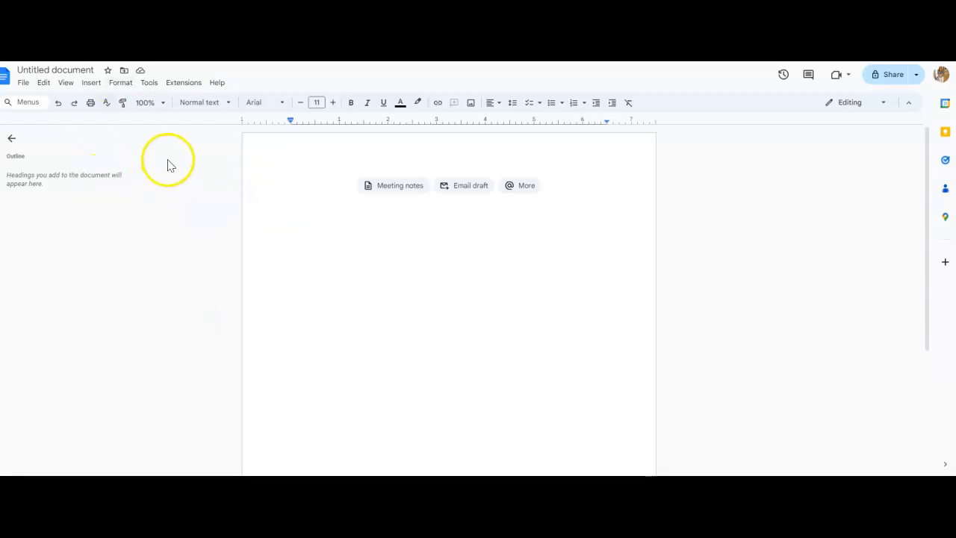
pyautogui.click(27, 84)
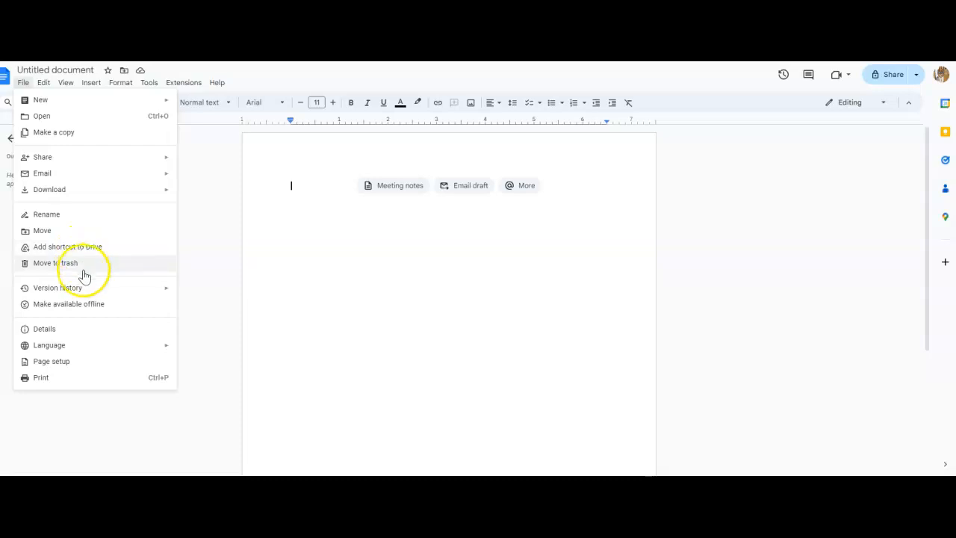
pyautogui.moveTo(86, 292)
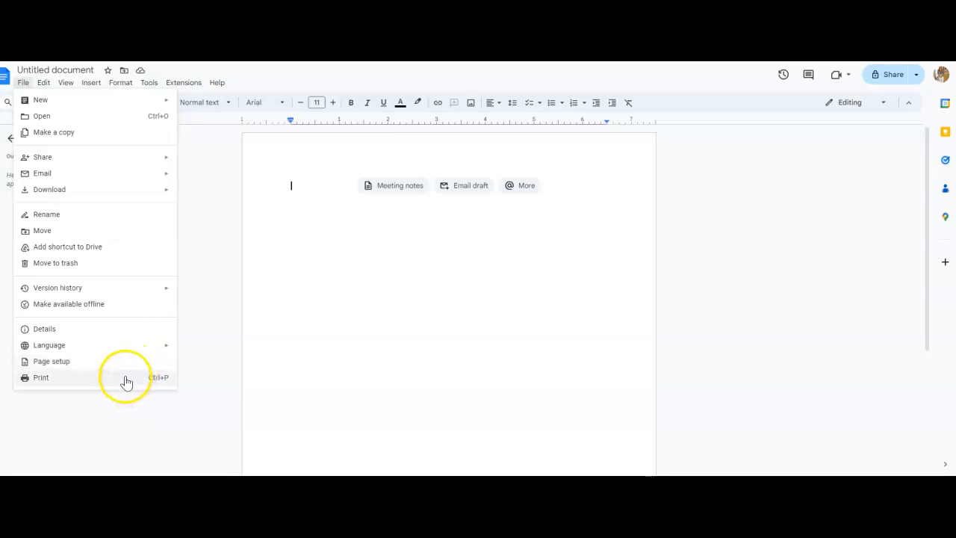
pyautogui.click(252, 215)
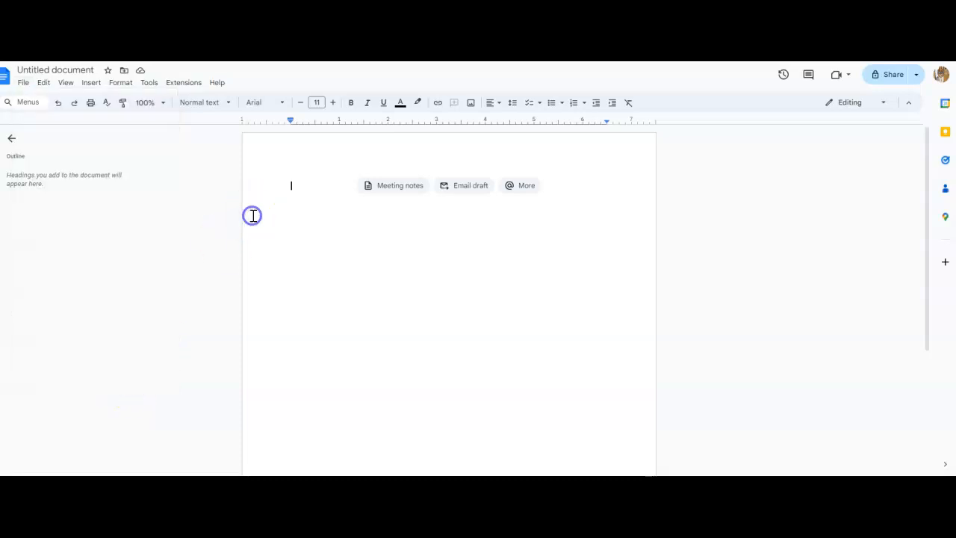
# Insert a new drawing containing a light blue rectangle about 2.7 by 2.8 inches, and save it into the document.
pyautogui.click(65, 84)
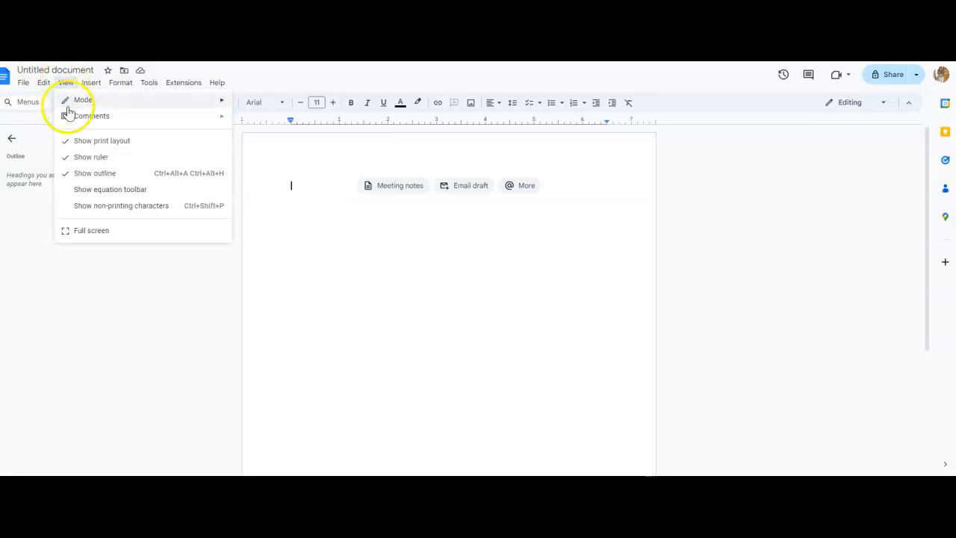
pyautogui.moveTo(88, 88)
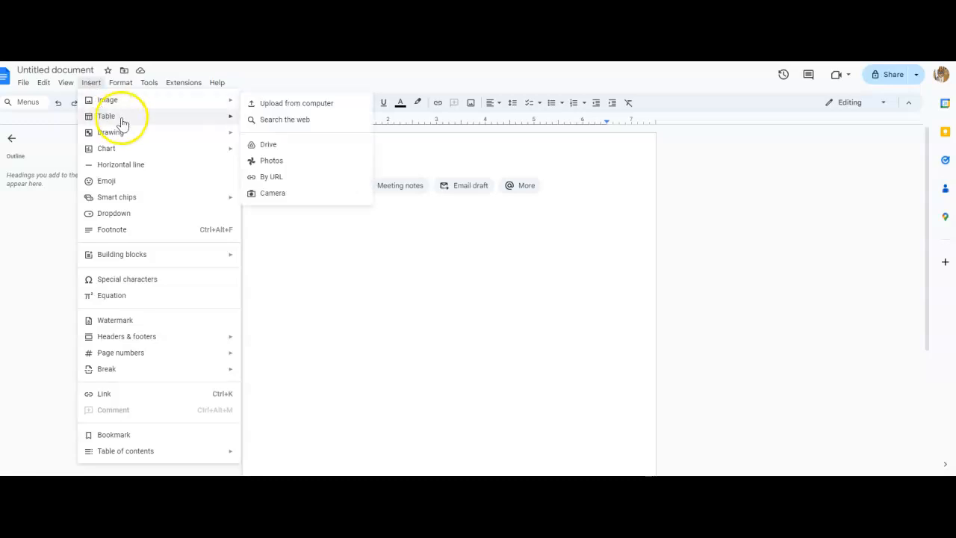
pyautogui.moveTo(124, 134)
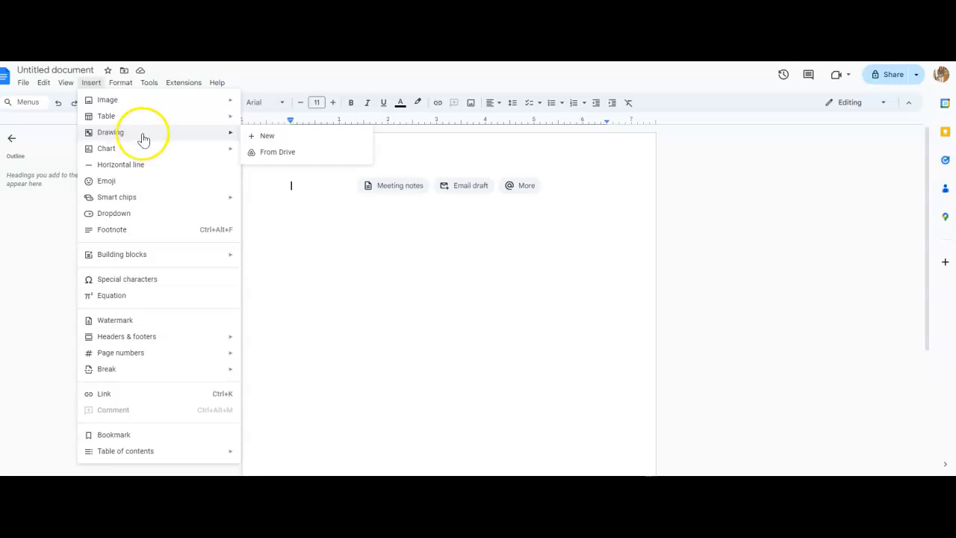
pyautogui.click(272, 135)
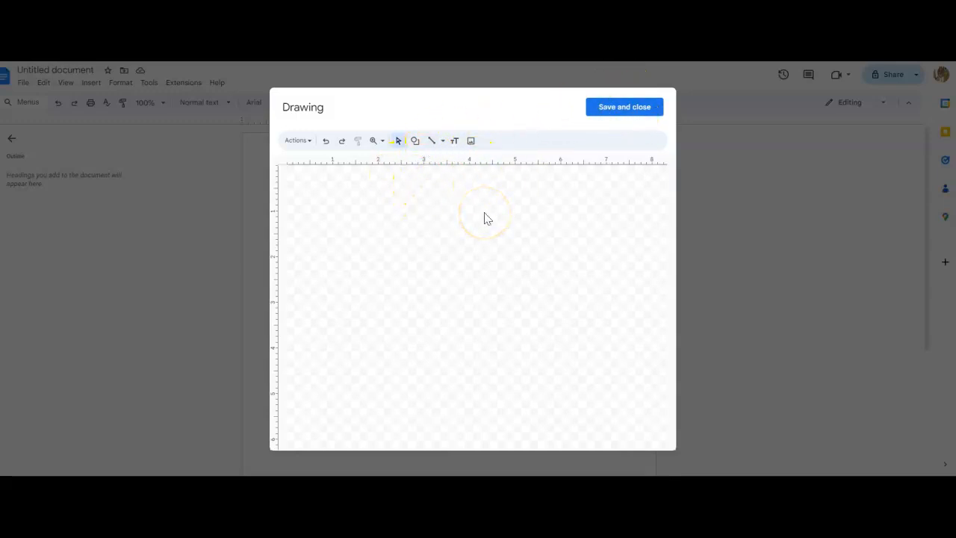
pyautogui.click(415, 141)
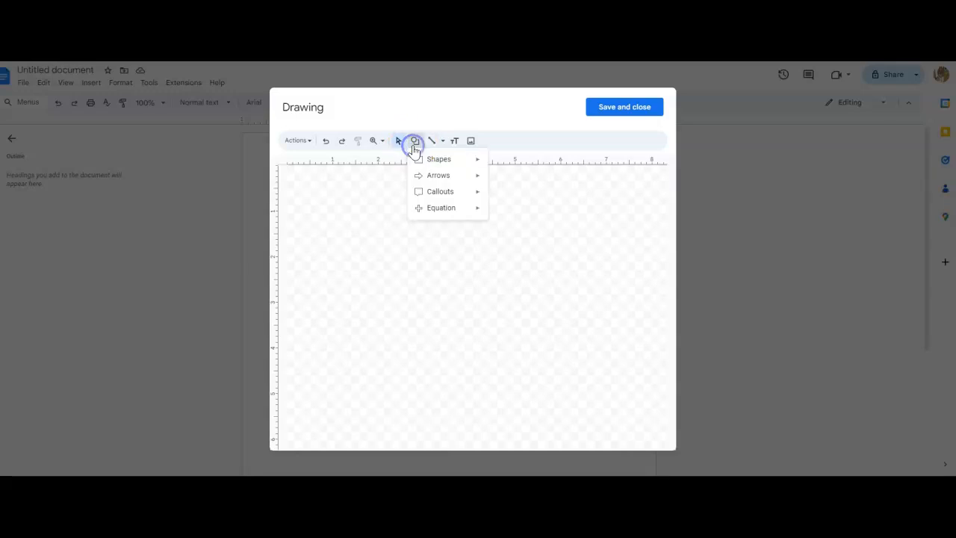
pyautogui.click(500, 163)
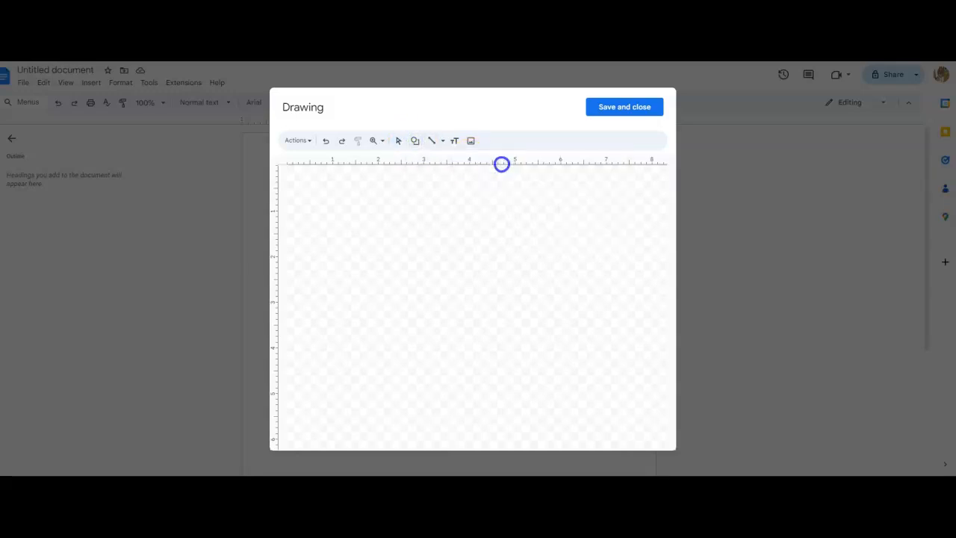
pyautogui.moveTo(439, 217)
pyautogui.mouseDown()
pyautogui.moveTo(533, 349)
pyautogui.moveTo(562, 346)
pyautogui.mouseUp()
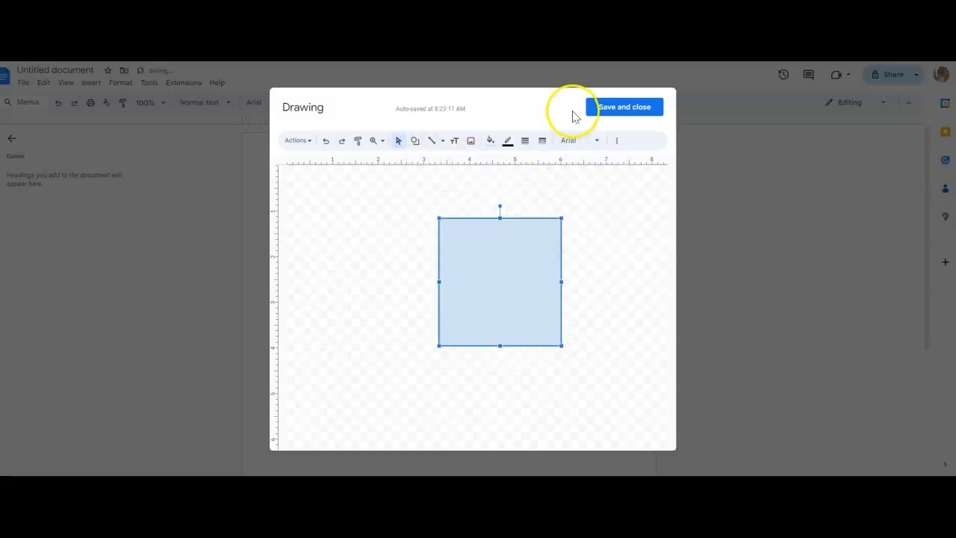
pyautogui.click(625, 106)
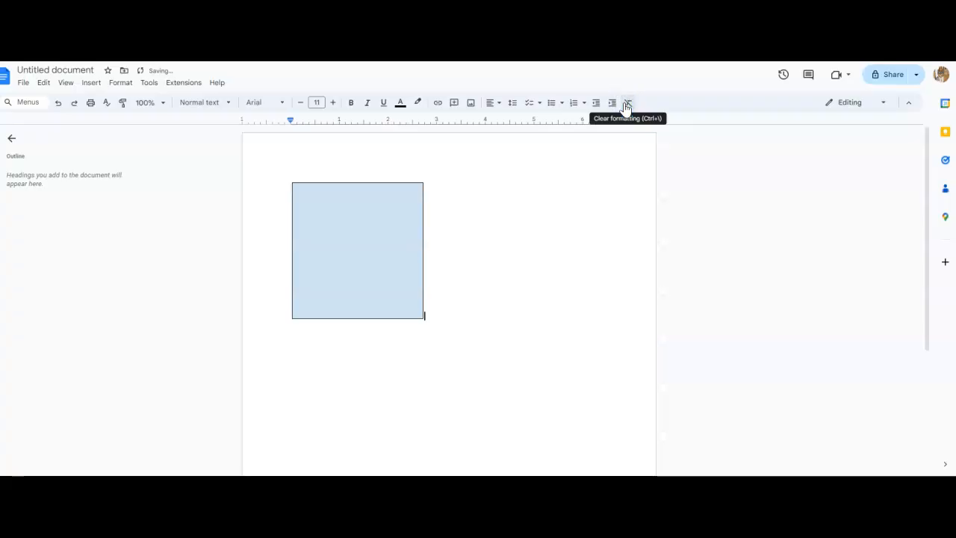
# Set the rectangle drawing to wrap text and move it to the horizontal middle of the page, just below the upper margin.
pyautogui.click(314, 280)
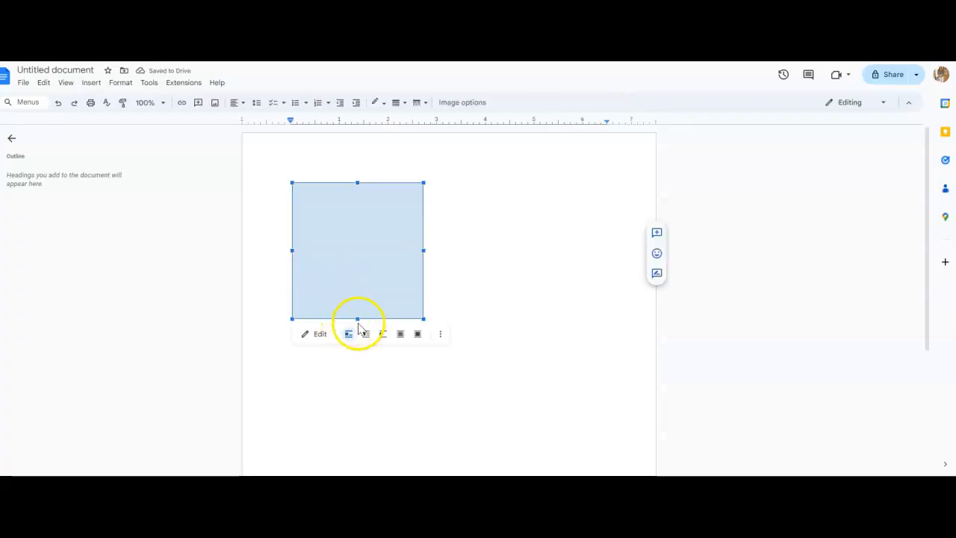
pyautogui.click(364, 334)
pyautogui.moveTo(354, 222); pyautogui.dragTo(376, 222)
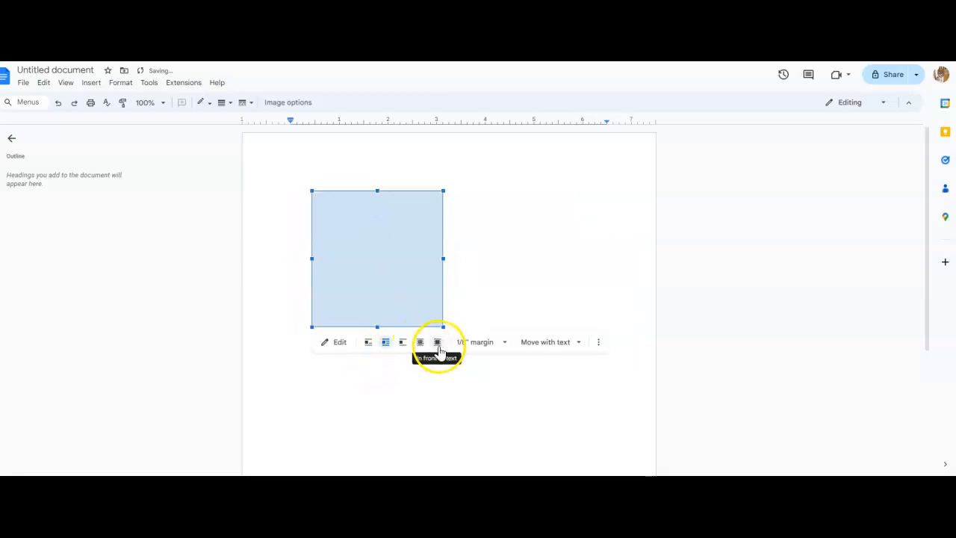
pyautogui.moveTo(386, 264); pyautogui.dragTo(587, 258)
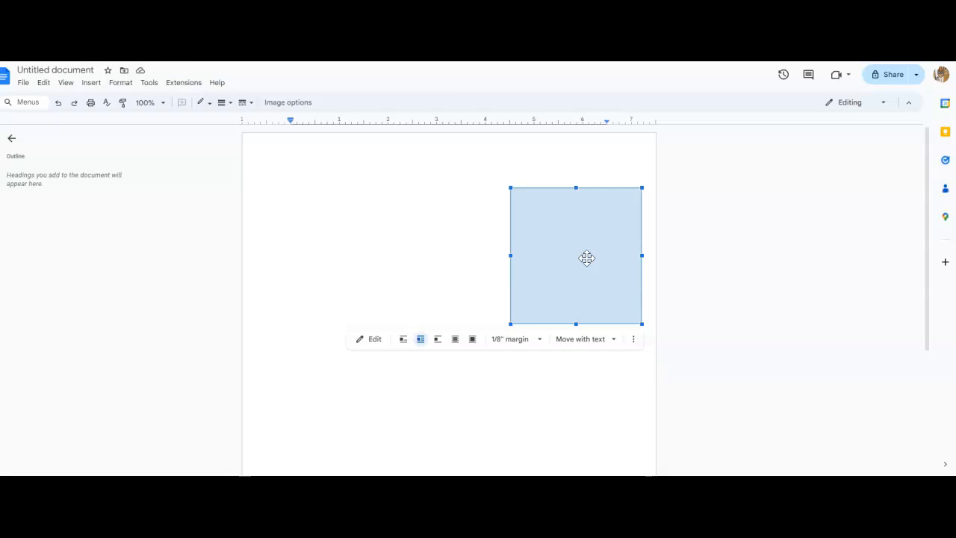
pyautogui.moveTo(555, 204); pyautogui.dragTo(601, 267)
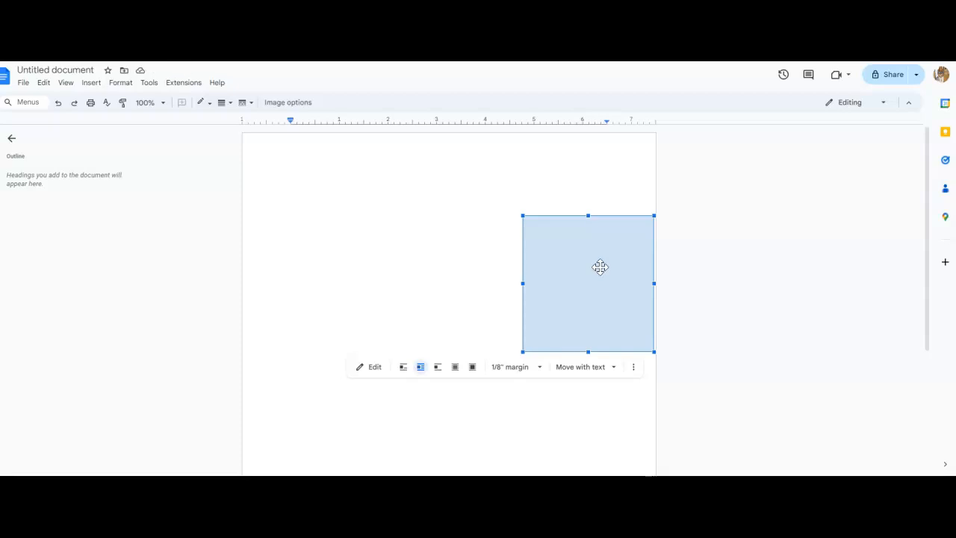
pyautogui.moveTo(600, 267); pyautogui.dragTo(473, 197)
pyautogui.click(89, 82)
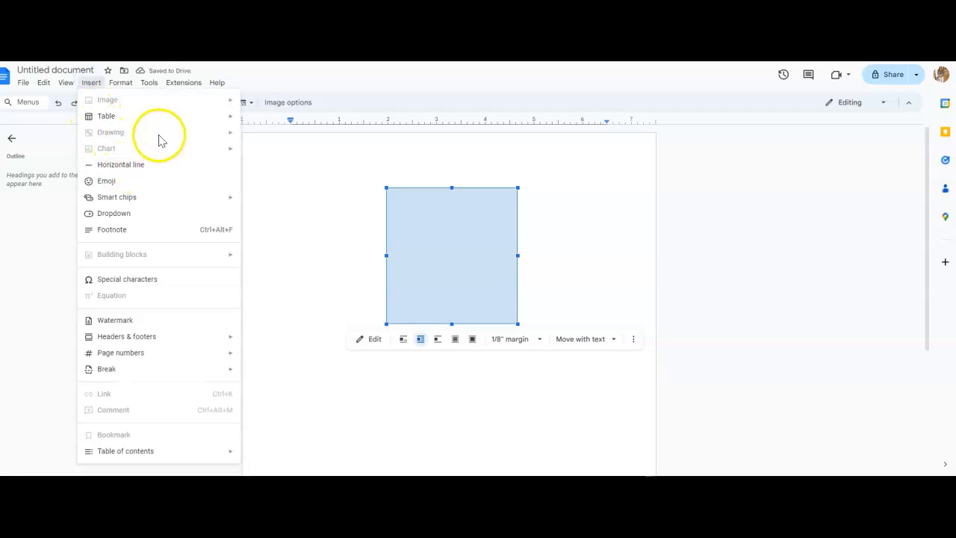
pyautogui.click(271, 152)
pyautogui.click(92, 82)
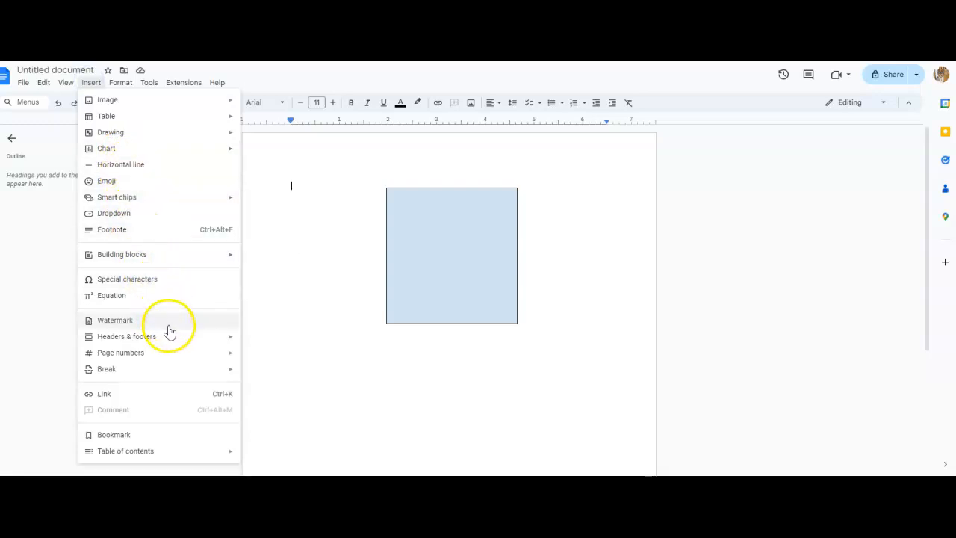
pyautogui.moveTo(170, 341)
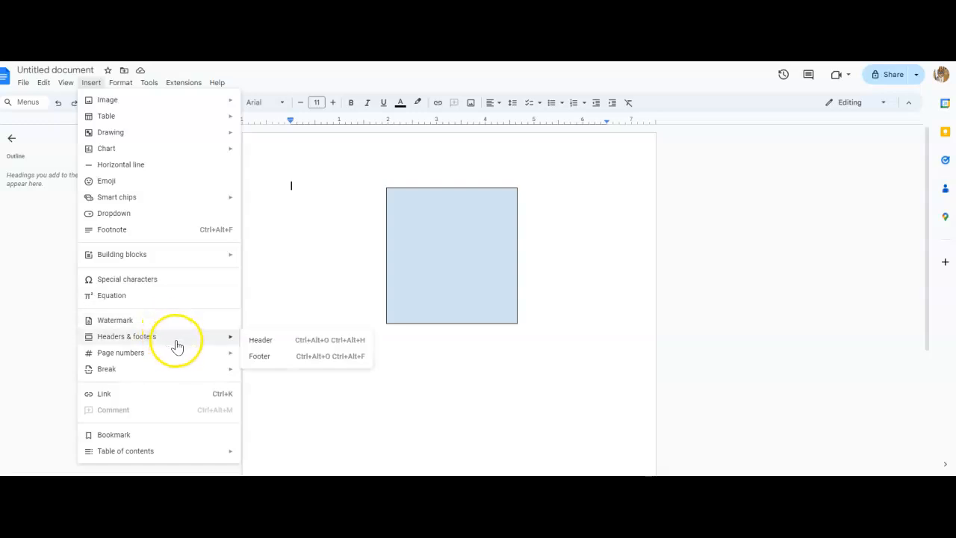
# Open the page's header and footer areas for editing, and return to the document body.
pyautogui.doubleClick(324, 161)
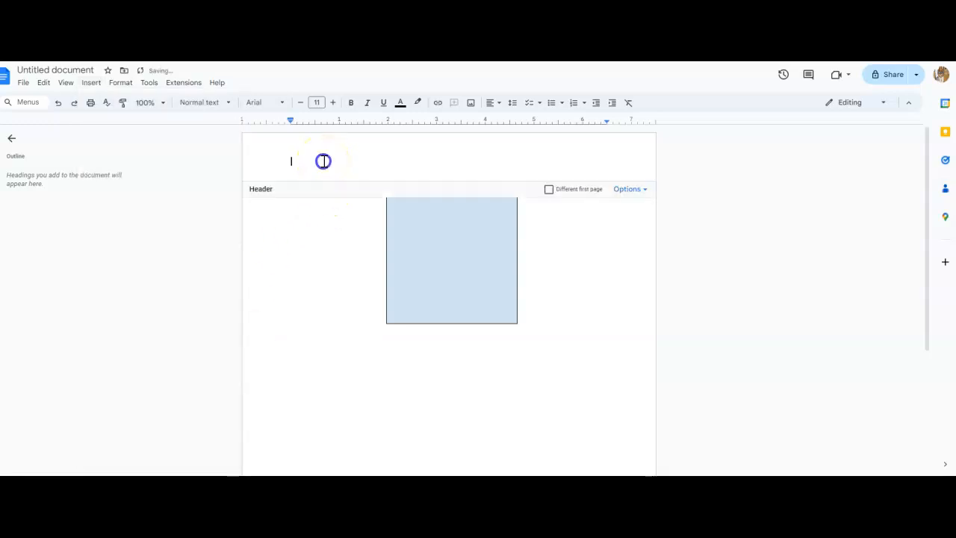
pyautogui.click(298, 360)
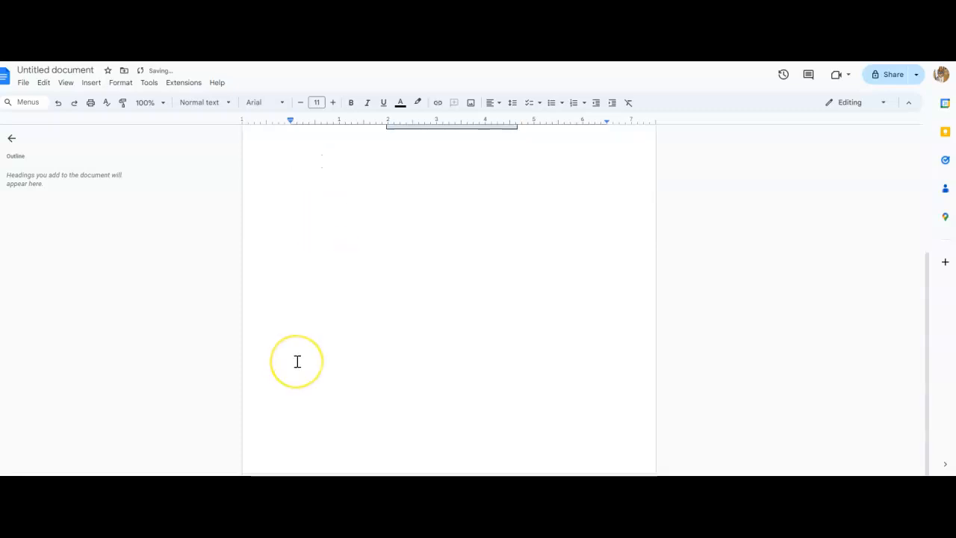
pyautogui.doubleClick(300, 441)
pyautogui.click(329, 234)
# Give the first page a different header and enter the sample text "skfdjhlkdfAjLKJS:LFDk" in it.
pyautogui.doubleClick(325, 171)
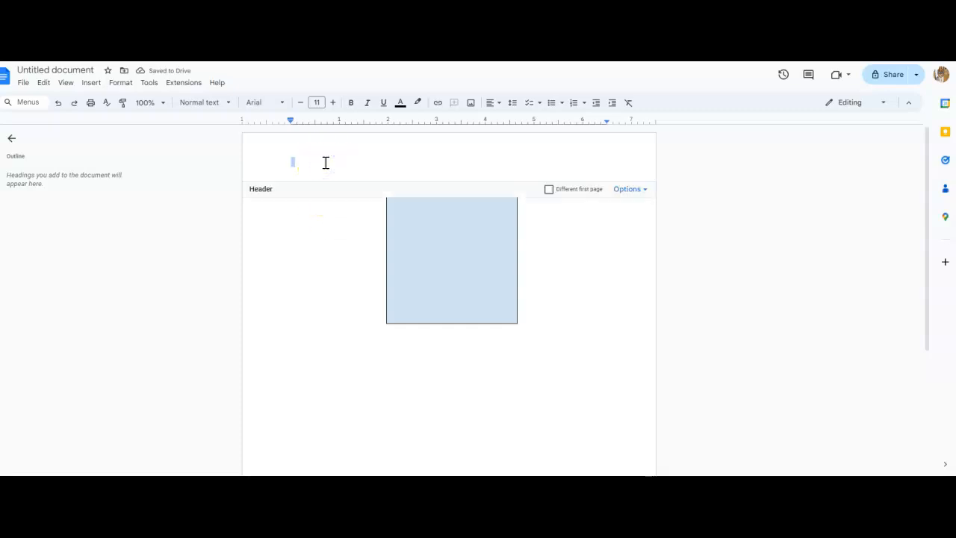
pyautogui.click(326, 163)
pyautogui.click(550, 190)
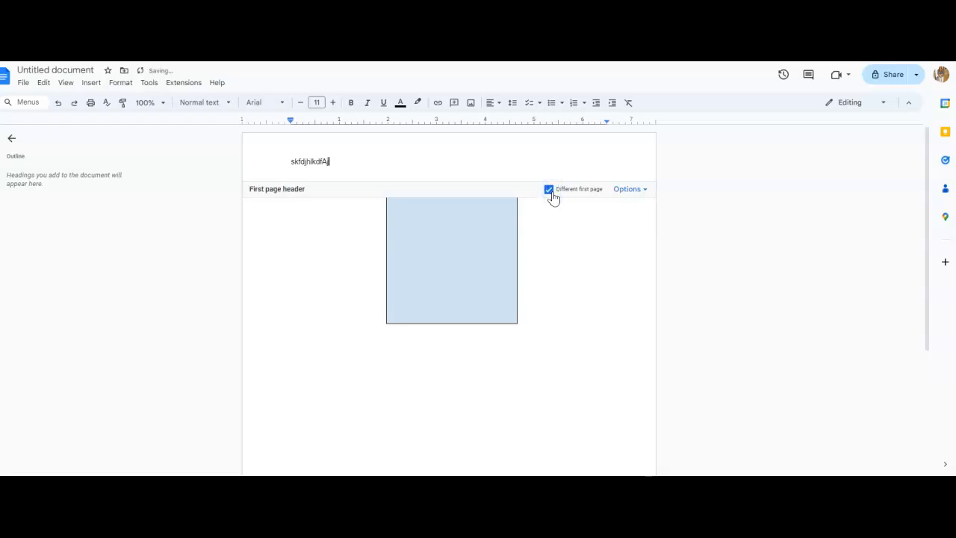
pyautogui.scroll(-3, 495, 381)
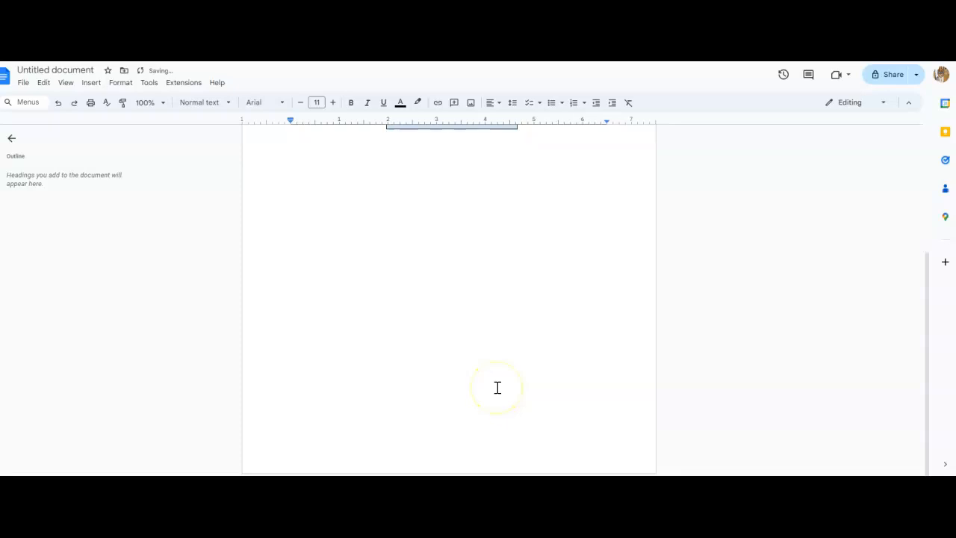
pyautogui.scroll(3, 498, 388)
# Add blank lines in the body below the drawing until the document runs onto a second page.
pyautogui.click(498, 388)
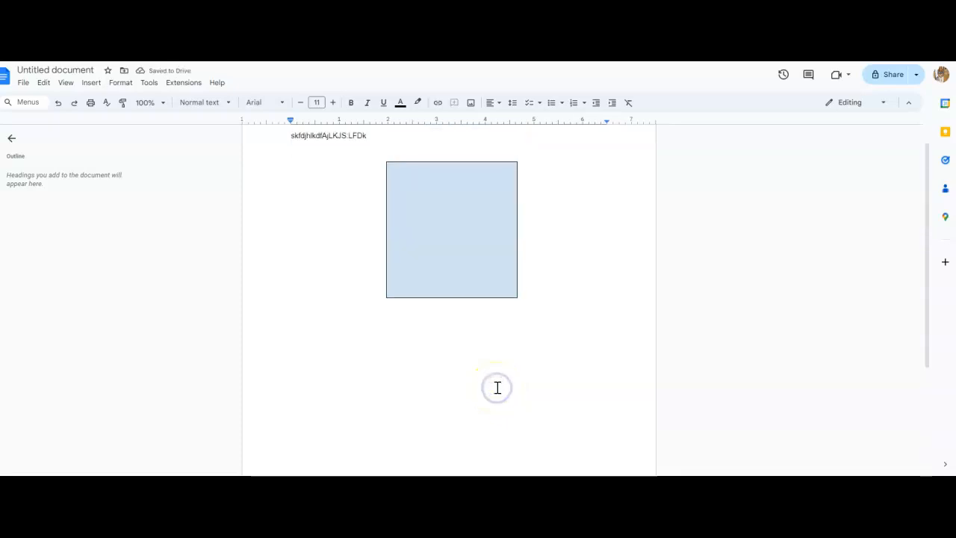
pyautogui.scroll(-3, 497, 388)
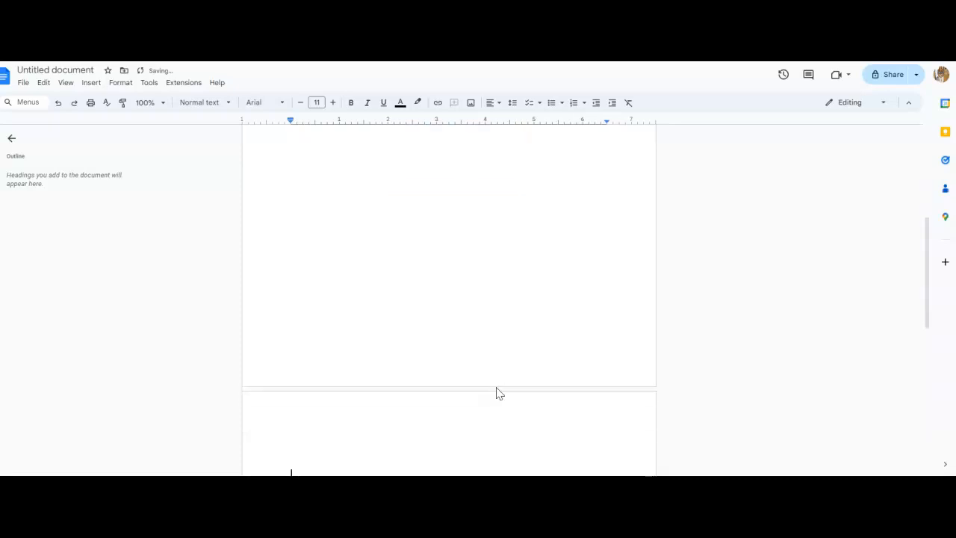
pyautogui.scroll(5, 499, 394)
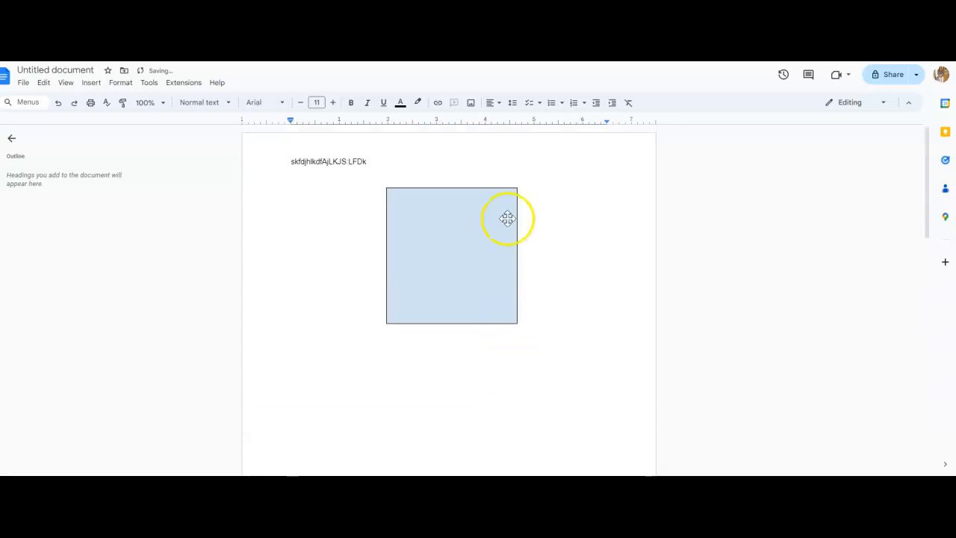
pyautogui.doubleClick(516, 162)
pyautogui.click(626, 189)
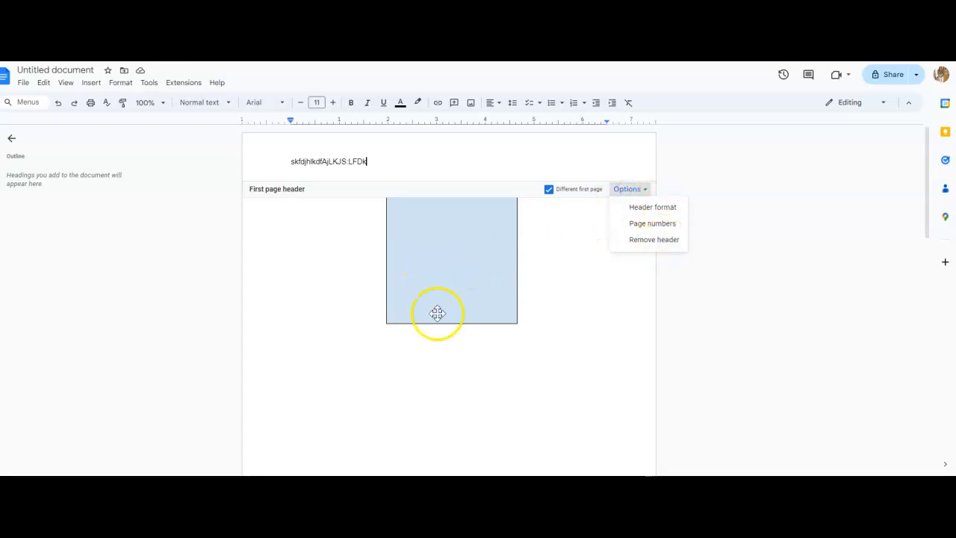
pyautogui.click(587, 423)
pyautogui.click(91, 82)
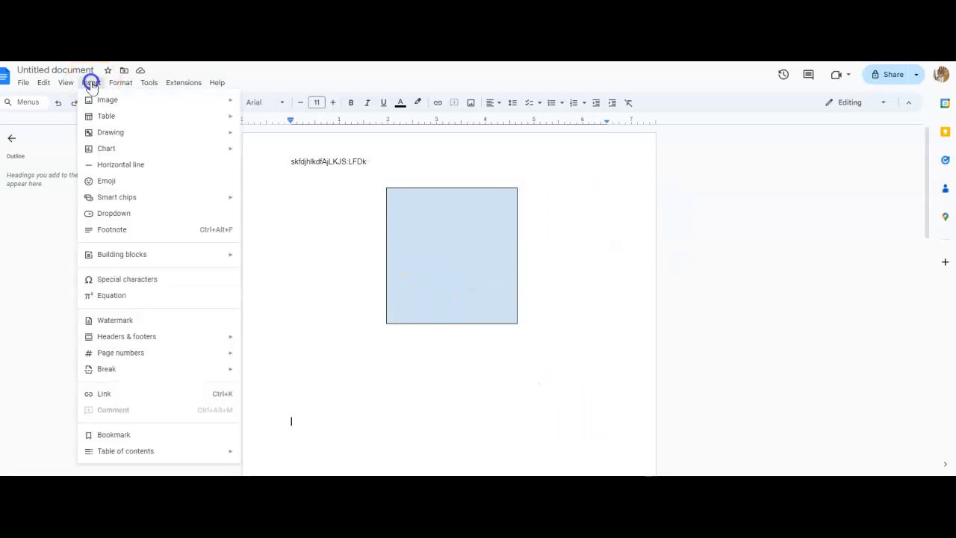
pyautogui.moveTo(148, 361)
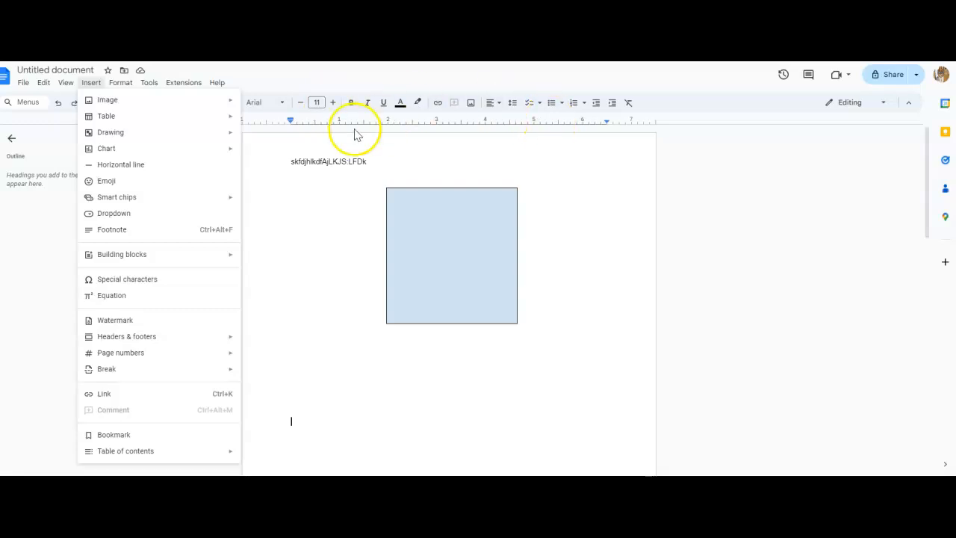
pyautogui.click(297, 273)
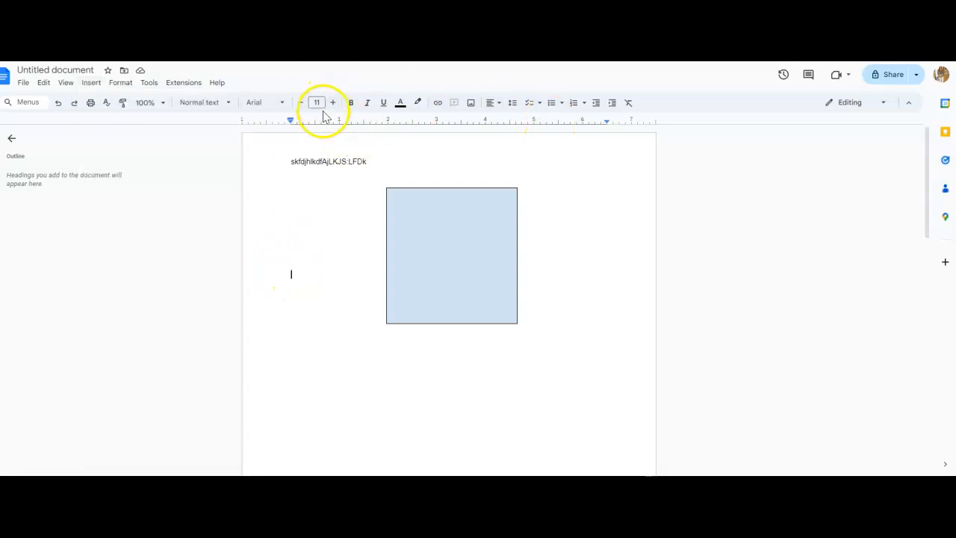
pyautogui.click(275, 102)
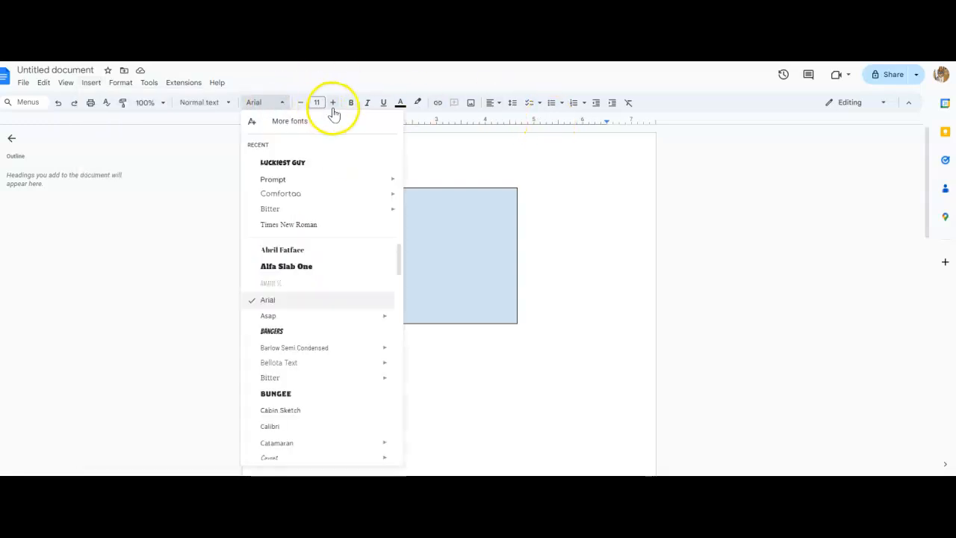
pyautogui.click(494, 166)
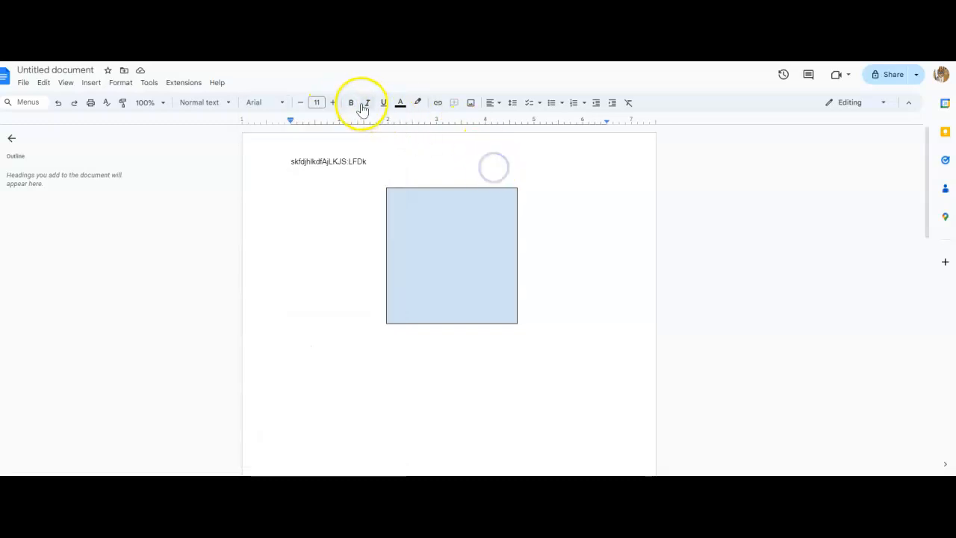
# Format the first-page header text as bold, italic and underlined.
pyautogui.tripleClick(348, 160)
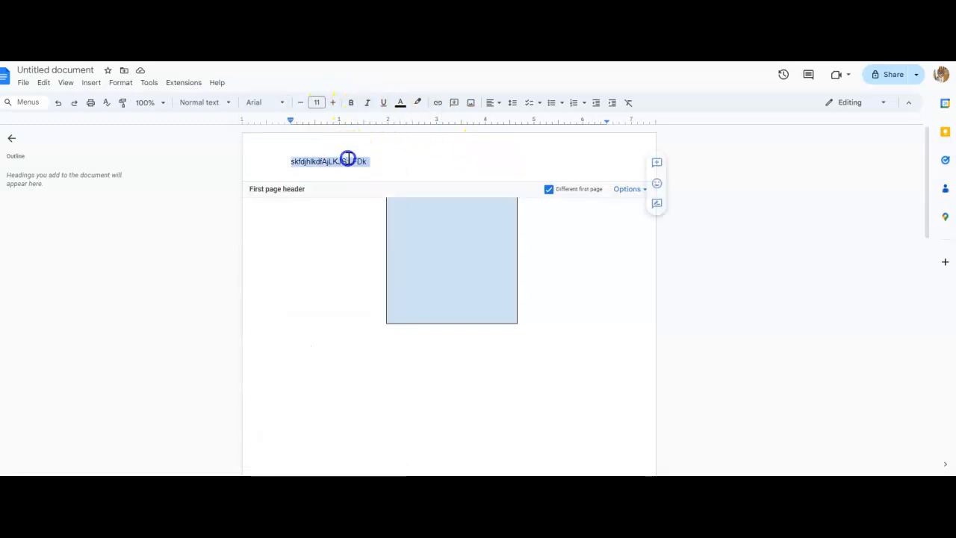
pyautogui.click(351, 102)
pyautogui.click(366, 103)
pyautogui.click(383, 103)
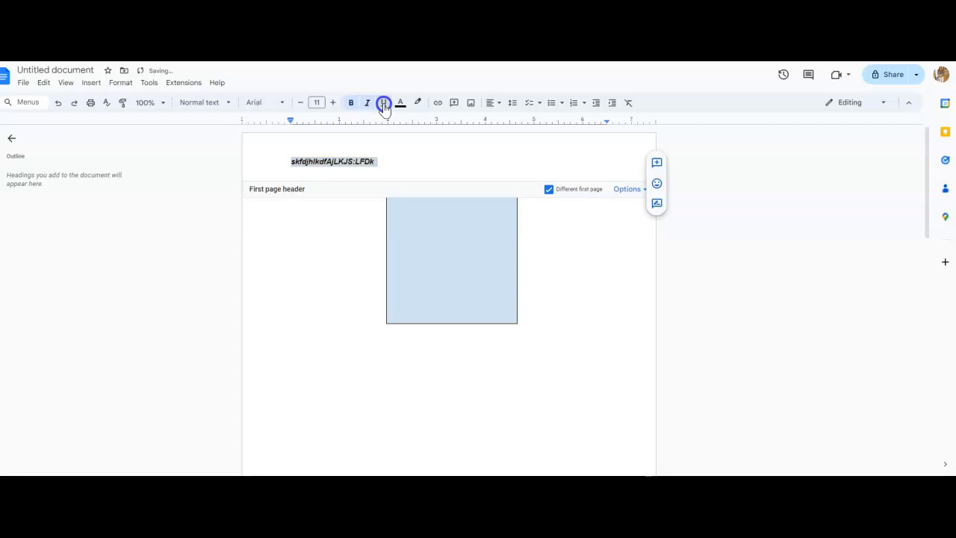
pyautogui.click(410, 105)
pyautogui.click(399, 104)
pyautogui.click(418, 104)
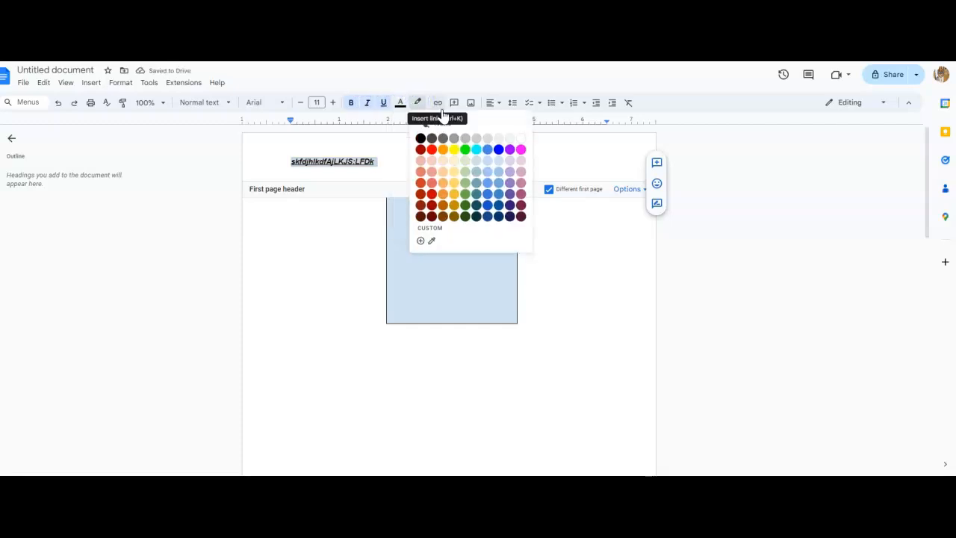
# Try center alignment on the first-page header text, and right-align it instead.
pyautogui.click(495, 104)
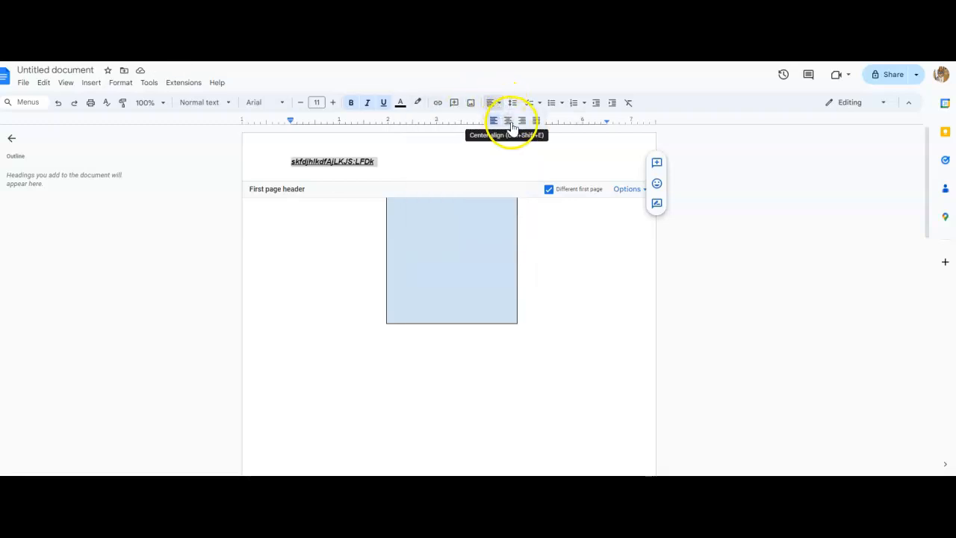
pyautogui.click(509, 121)
pyautogui.click(495, 103)
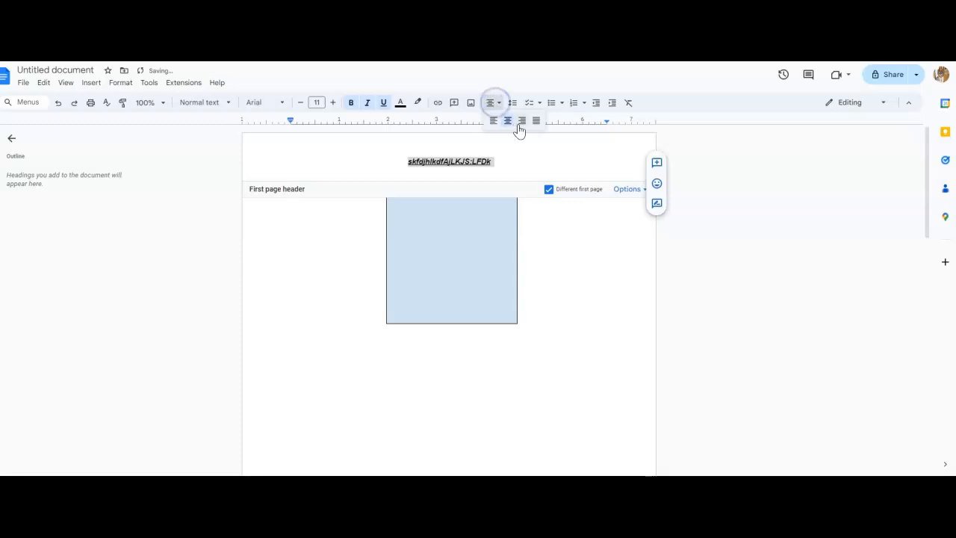
pyautogui.click(522, 120)
# Examine the line spacing, checklist, bulleted list and numbered list options for the header text.
pyautogui.click(514, 112)
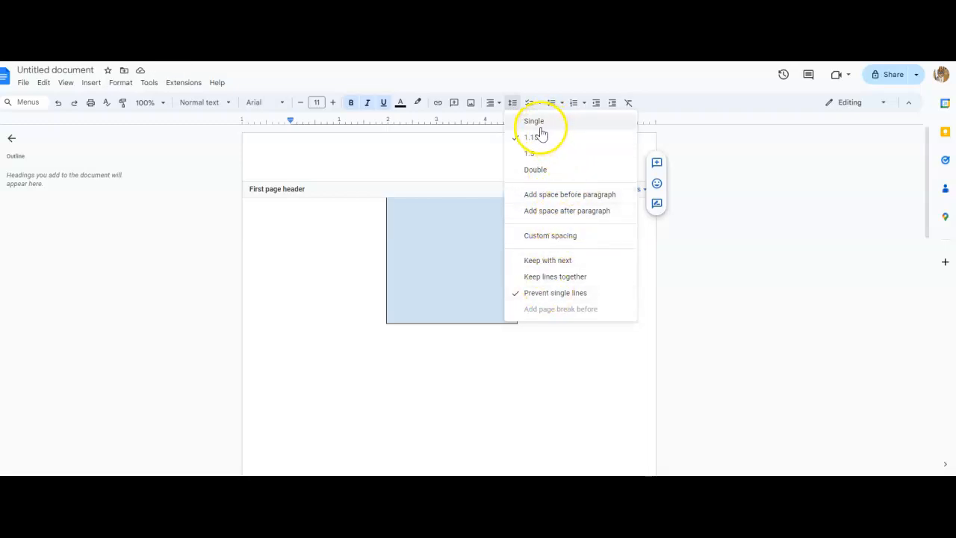
pyautogui.click(472, 149)
pyautogui.click(508, 154)
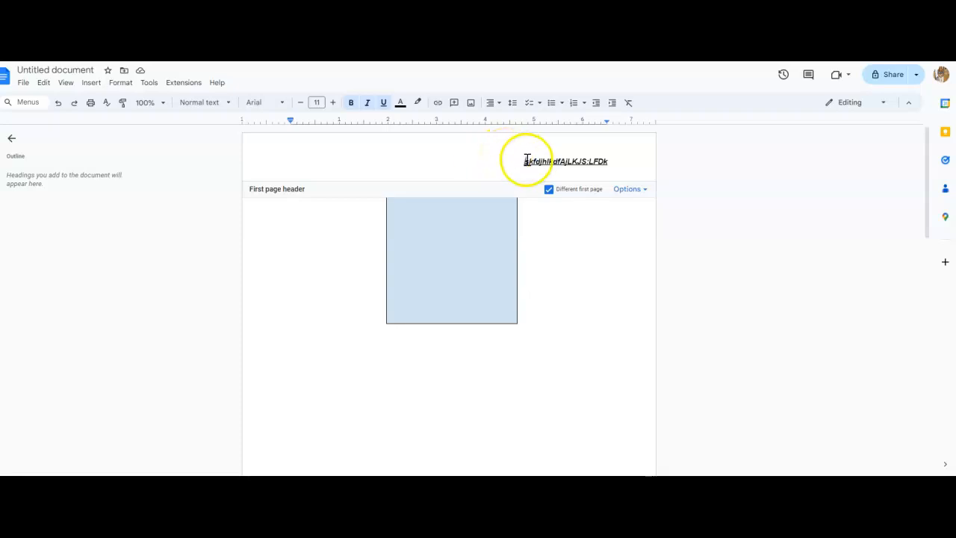
pyautogui.click(532, 163)
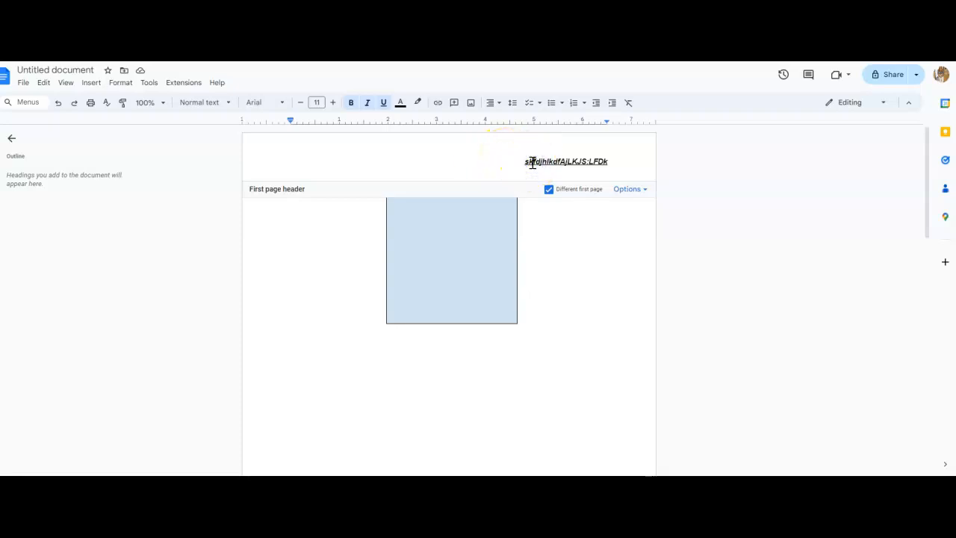
pyautogui.tripleClick(532, 162)
pyautogui.click(538, 104)
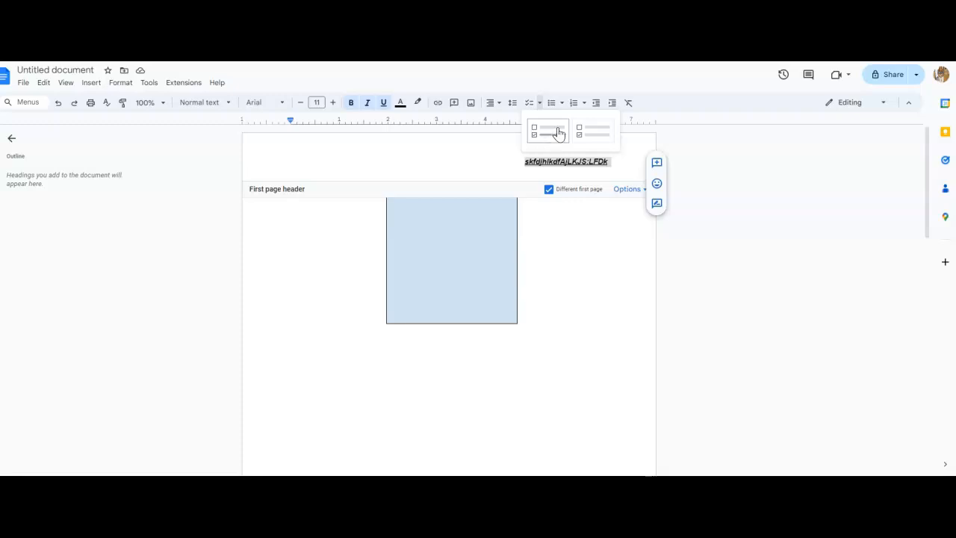
pyautogui.click(562, 103)
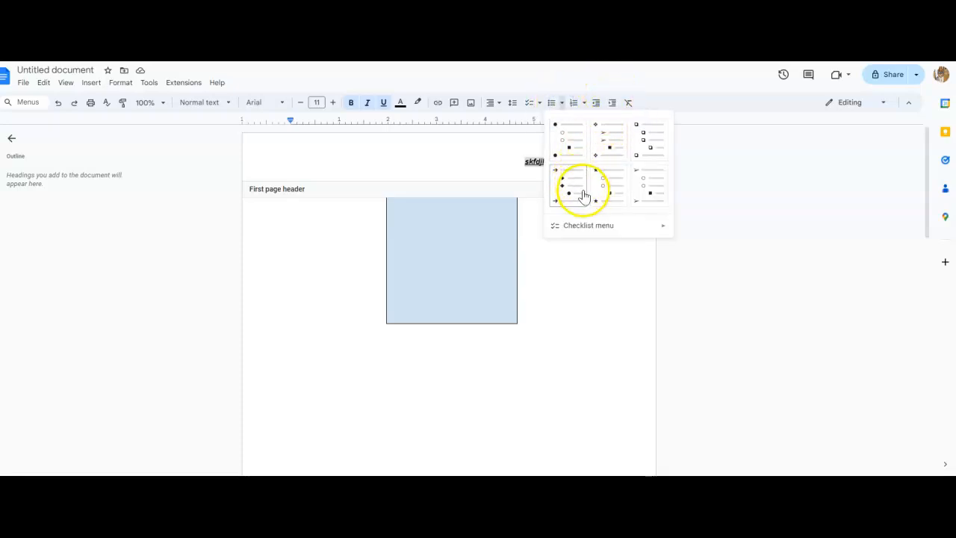
pyautogui.click(586, 103)
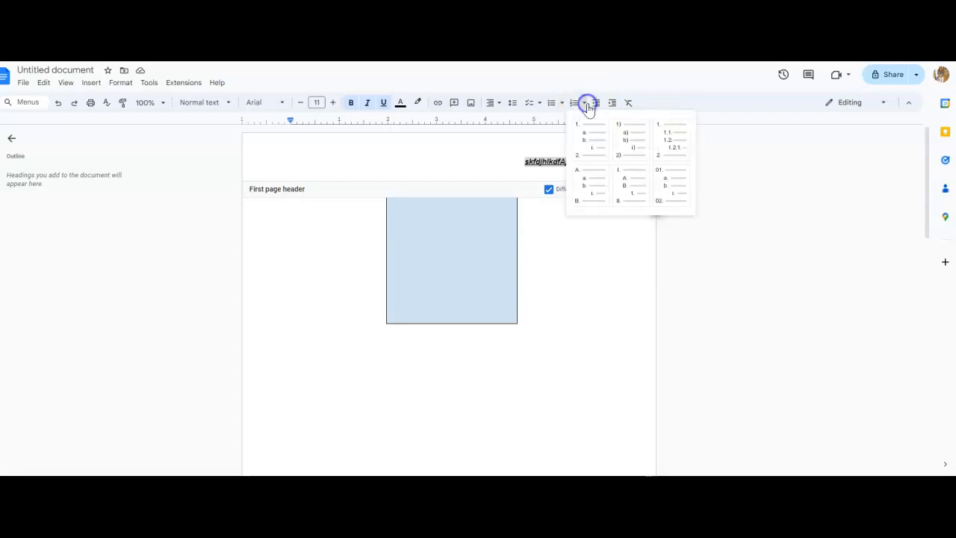
# Create a dash-bulleted list in the body below the drawing with the items "Jsdlkjdlksfj", "Djksdlkjdflkjdf;l" and "Sdjklkfdsj;lsdfj".
pyautogui.rightClick(564, 384)
pyautogui.click(431, 369)
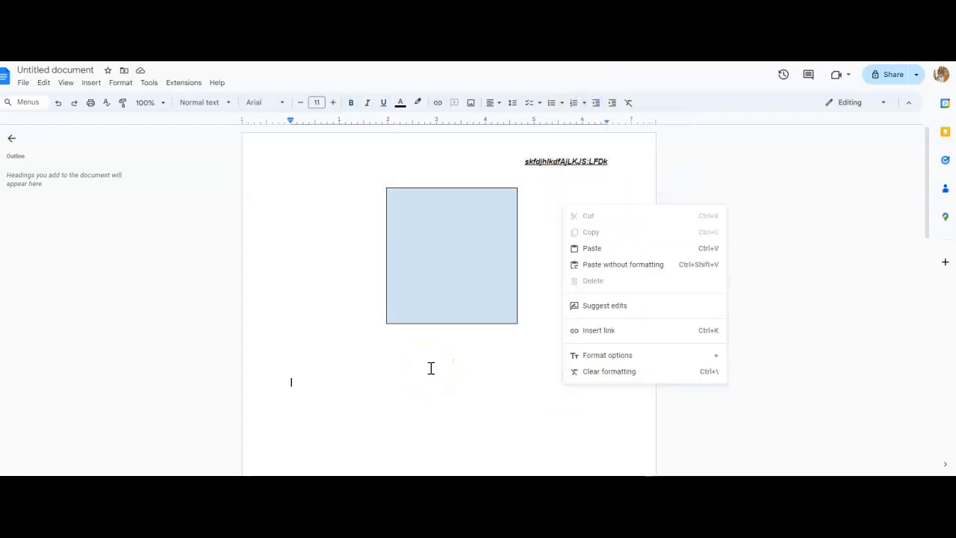
pyautogui.click(382, 380)
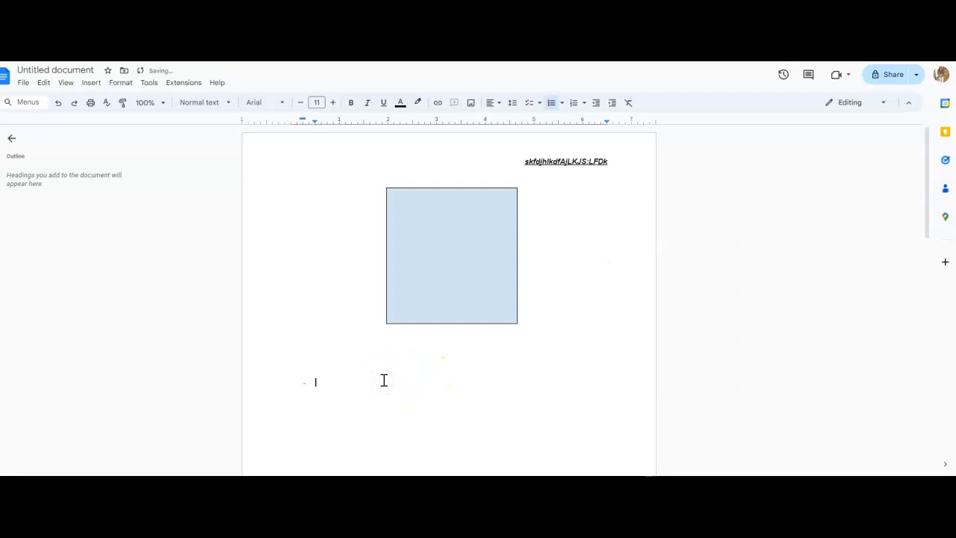
pyautogui.write('Jsdlkjdlksfj')
pyautogui.press('Return')
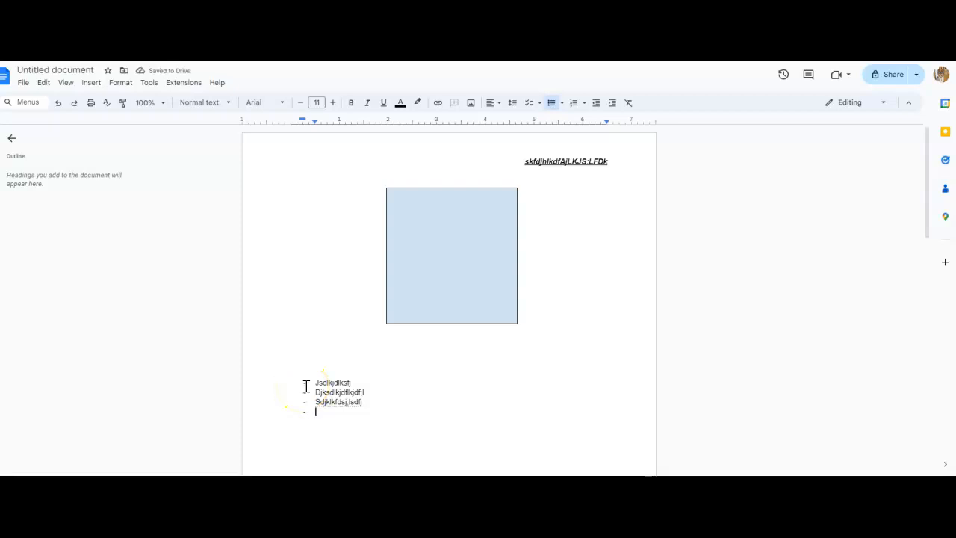
# Open the special characters for the list's dash bullets and search them for "nature".
pyautogui.click(304, 386)
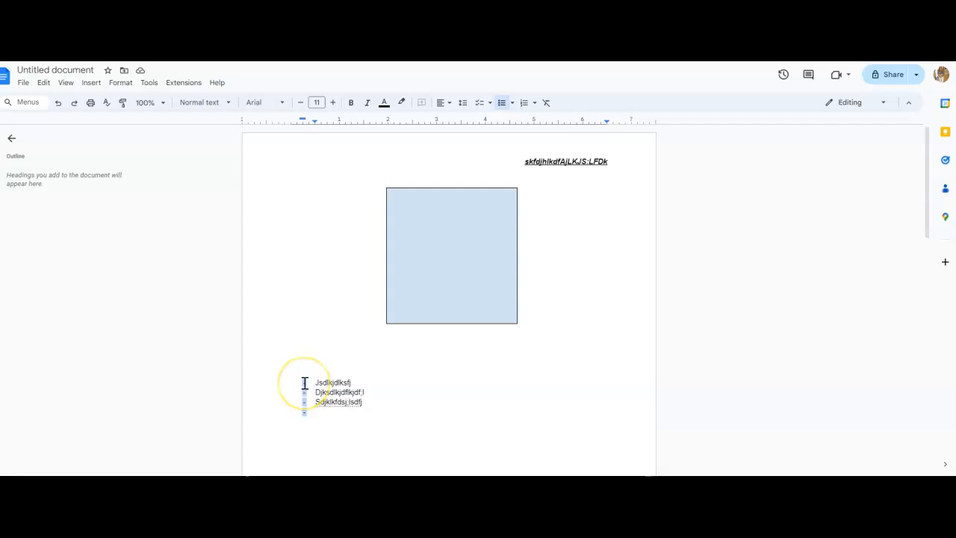
pyautogui.rightClick(304, 384)
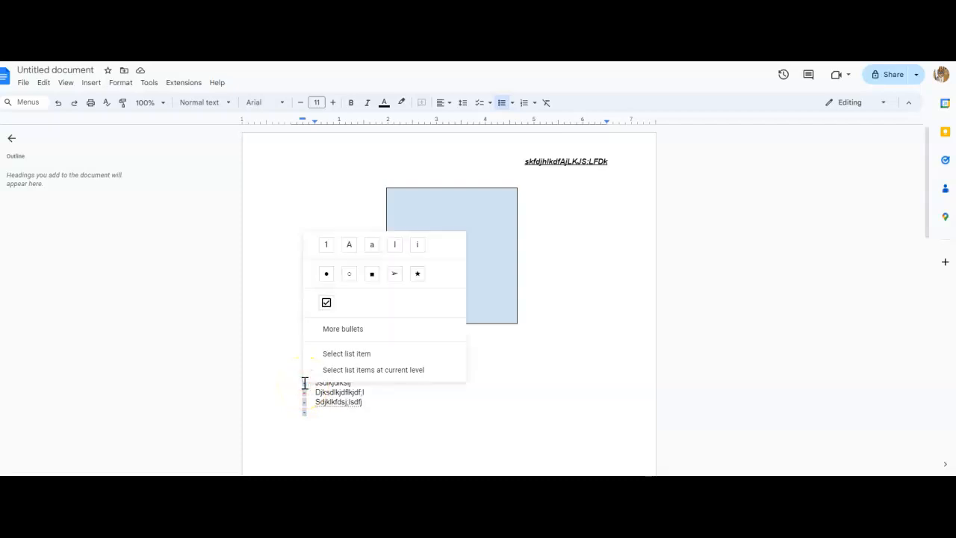
pyautogui.click(363, 340)
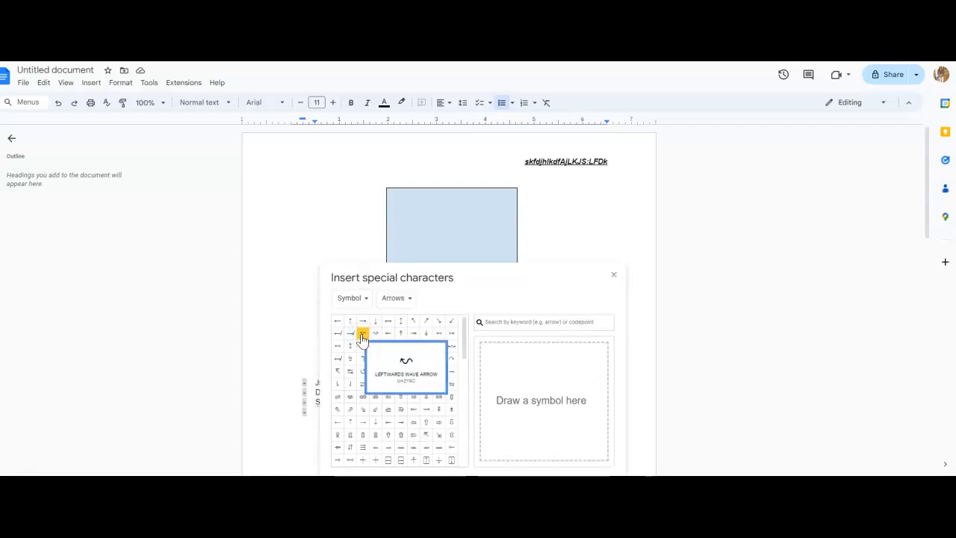
pyautogui.click(526, 324)
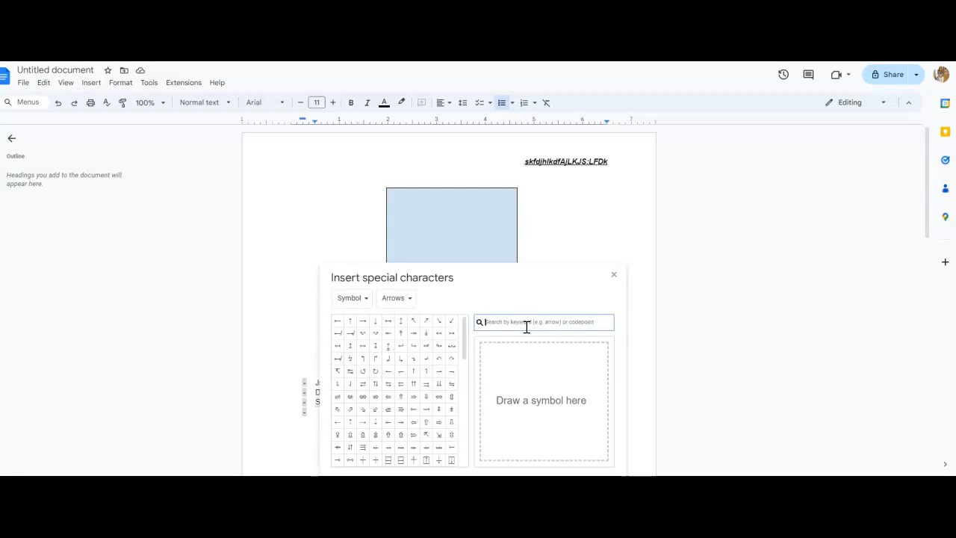
pyautogui.write('nature')
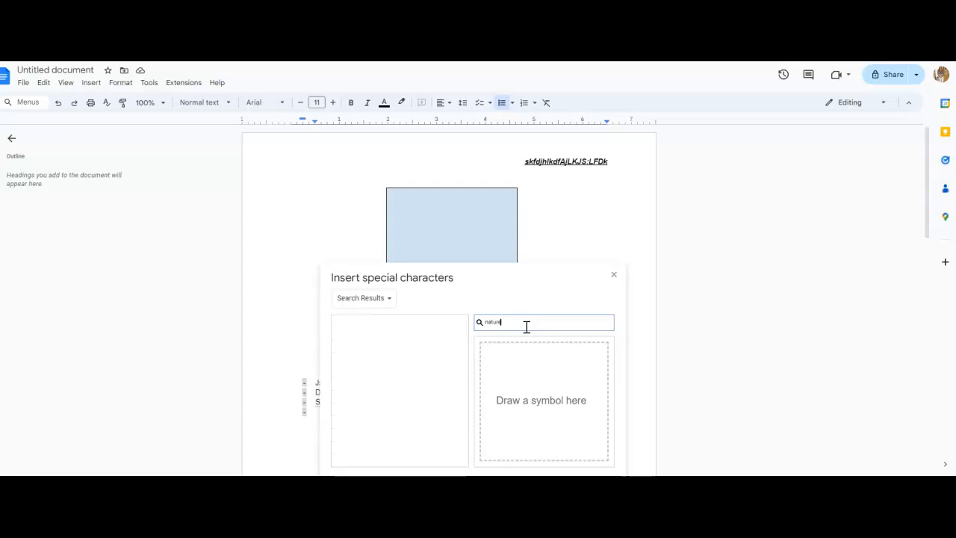
# Replace the character search with "leaf" and use the red and orange leaves symbol as the bullet for the list.
pyautogui.press('BackSpace')
pyautogui.press('BackSpace')
pyautogui.press('BackSpace')
pyautogui.press('BackSpace')
pyautogui.write('leaf')
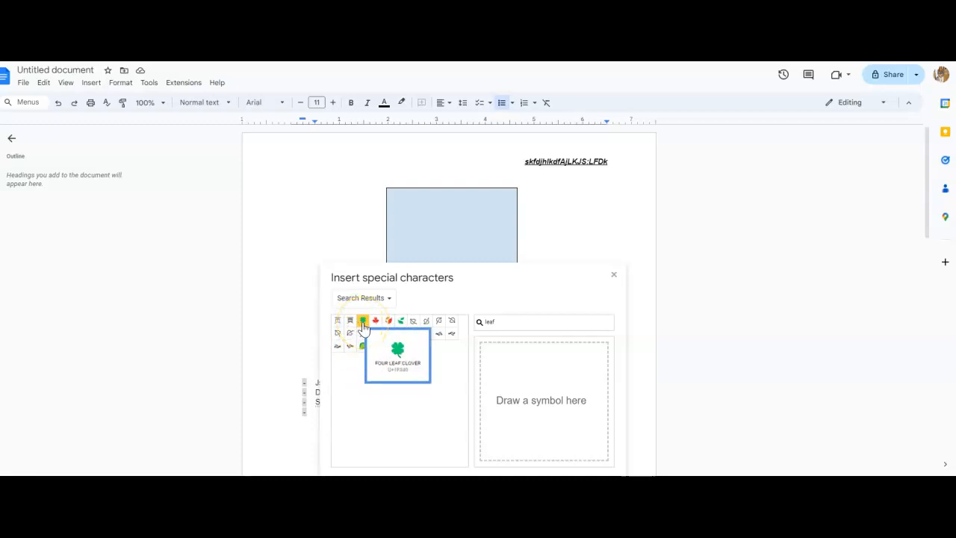
pyautogui.click(387, 322)
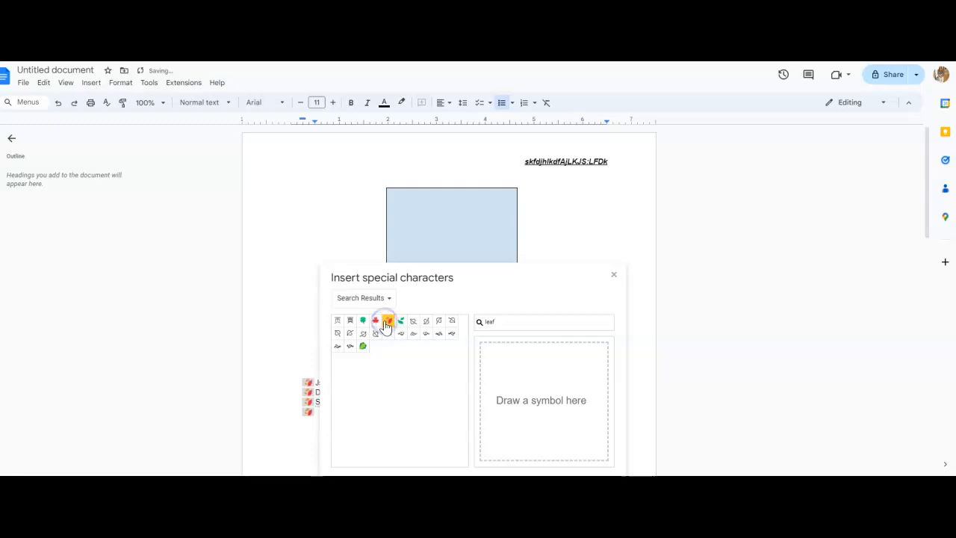
pyautogui.click(266, 302)
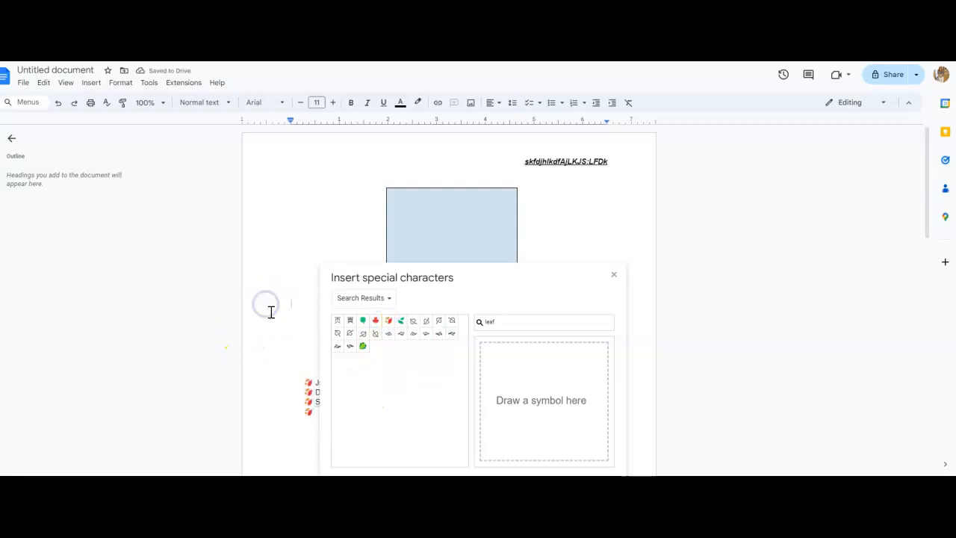
pyautogui.click(614, 274)
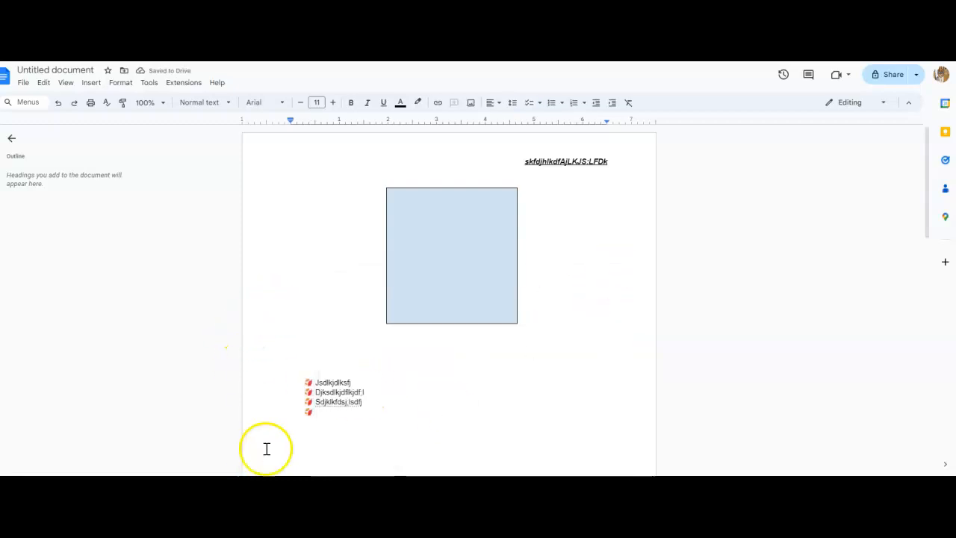
# Set the font size to 18 for the list from partway through its first item to the blank lines below.
pyautogui.moveTo(307, 382); pyautogui.dragTo(406, 427)
pyautogui.click(318, 102)
pyautogui.write('18')
pyautogui.press('Return')
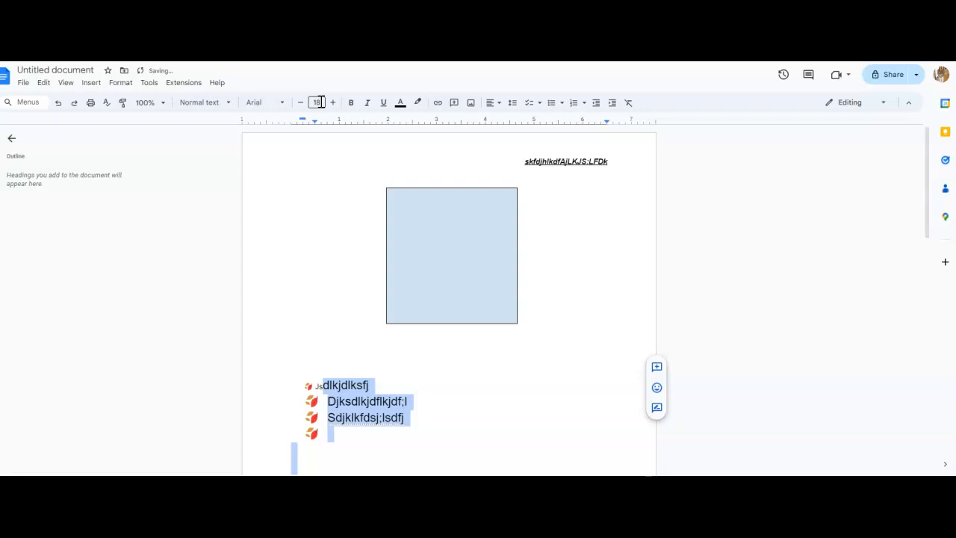
# Delete the first list item's text and its bullet.
pyautogui.click(385, 384)
pyautogui.press('BackSpace')
pyautogui.press('BackSpace')
pyautogui.press('BackSpace')
pyautogui.press('BackSpace')
pyautogui.press('BackSpace')
pyautogui.press('BackSpace')
pyautogui.press('BackSpace')
pyautogui.press('BackSpace')
pyautogui.press('BackSpace')
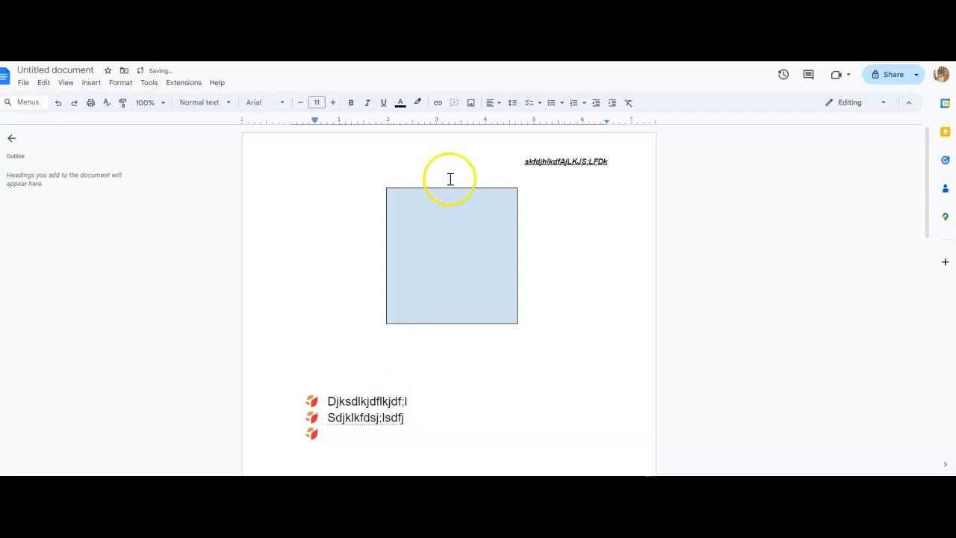
# Search the special characters for "alien" and use the Extraterrestrial Alien symbol as the bullet for all list items.
pyautogui.click(311, 401)
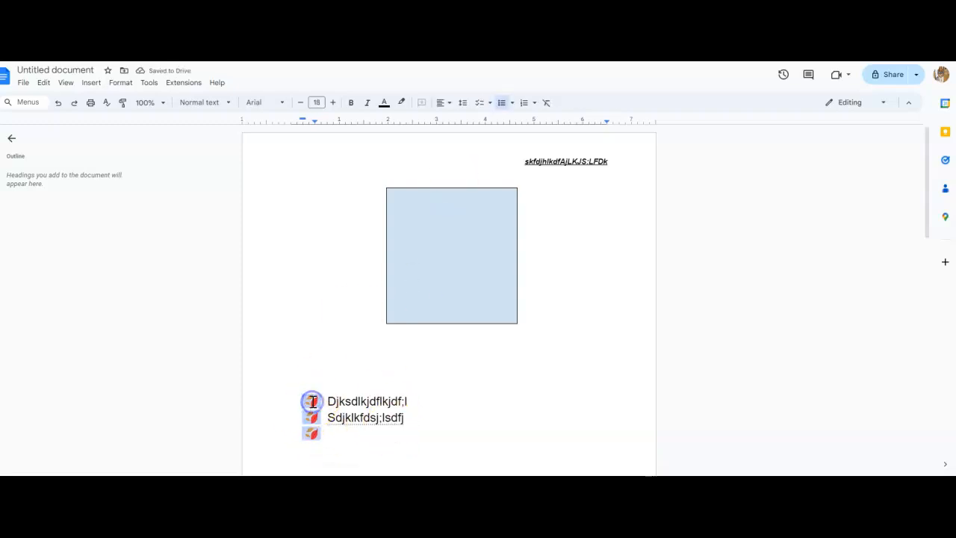
pyautogui.rightClick(314, 402)
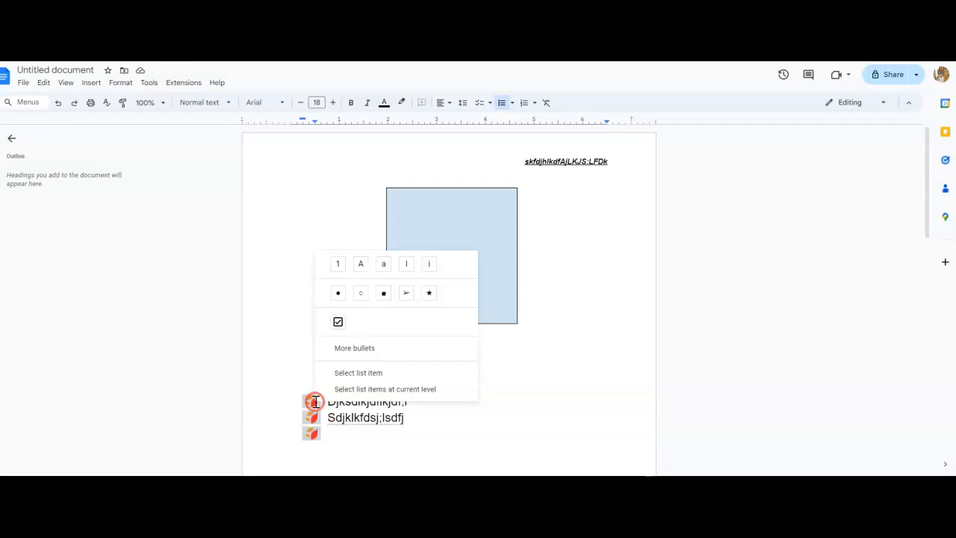
pyautogui.click(370, 347)
pyautogui.click(579, 322)
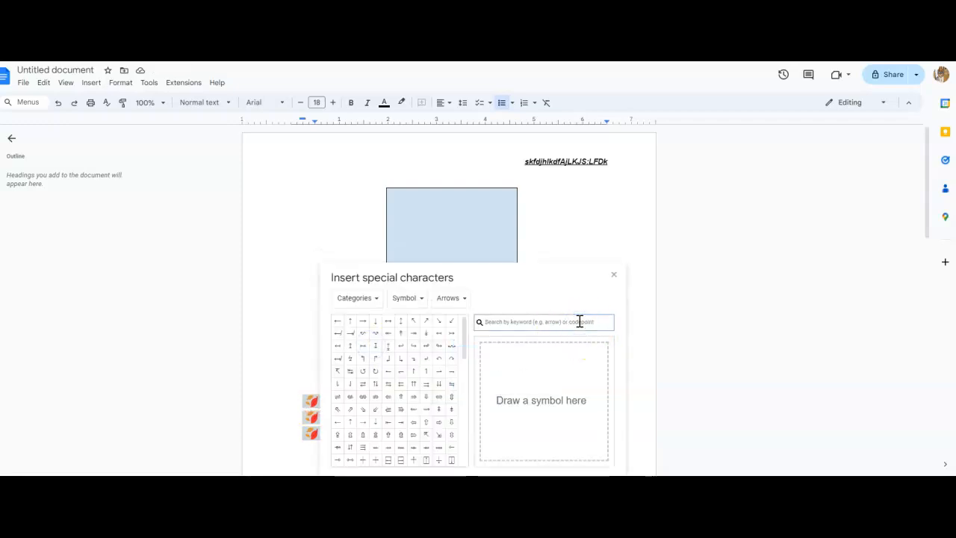
pyautogui.write('alien')
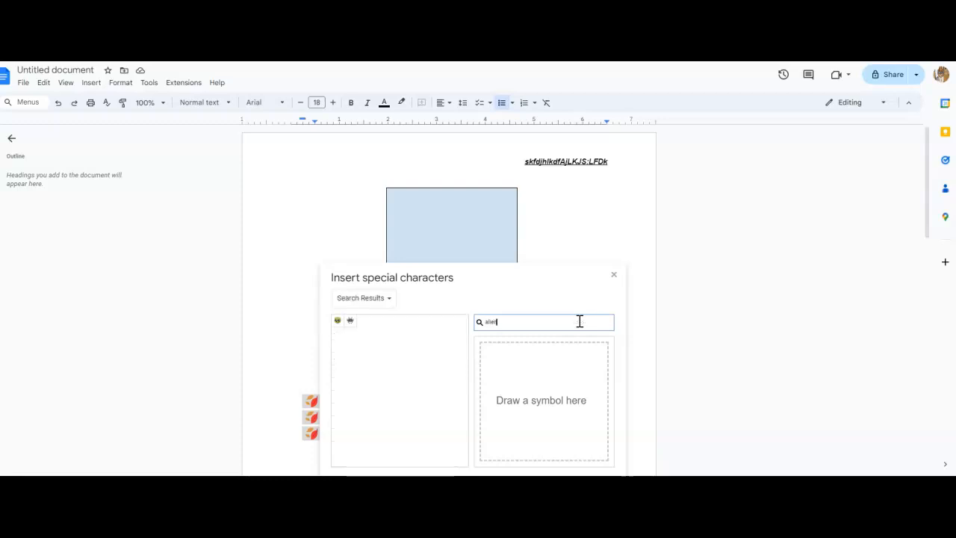
pyautogui.click(339, 320)
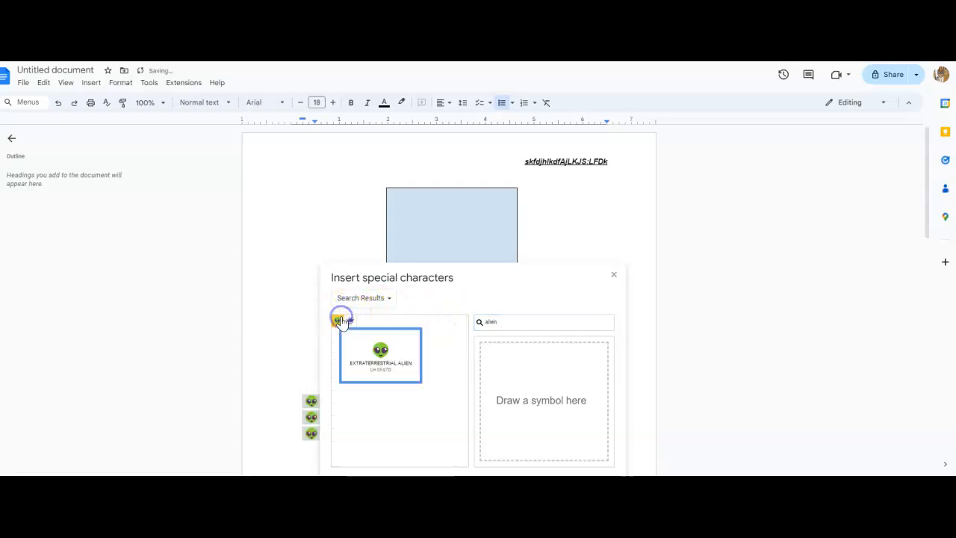
pyautogui.click(291, 314)
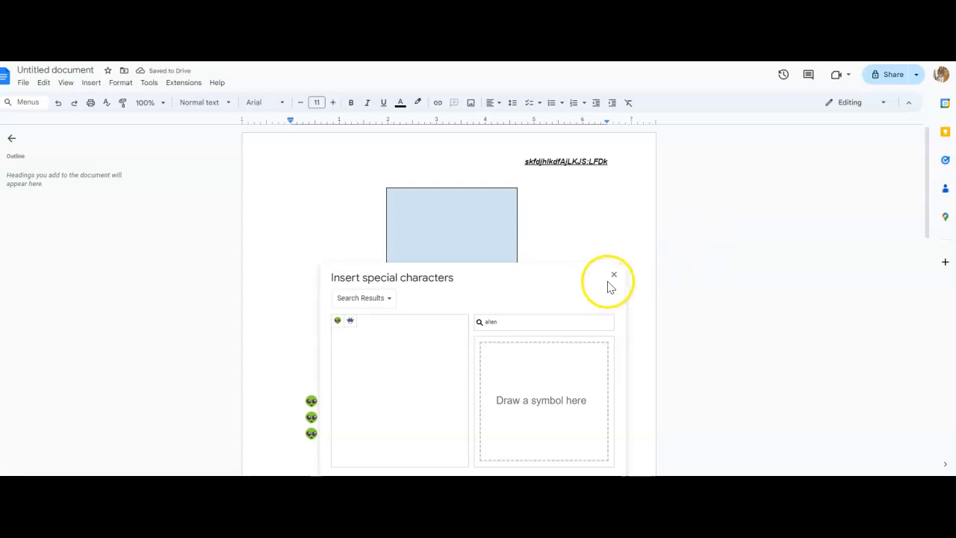
pyautogui.click(614, 275)
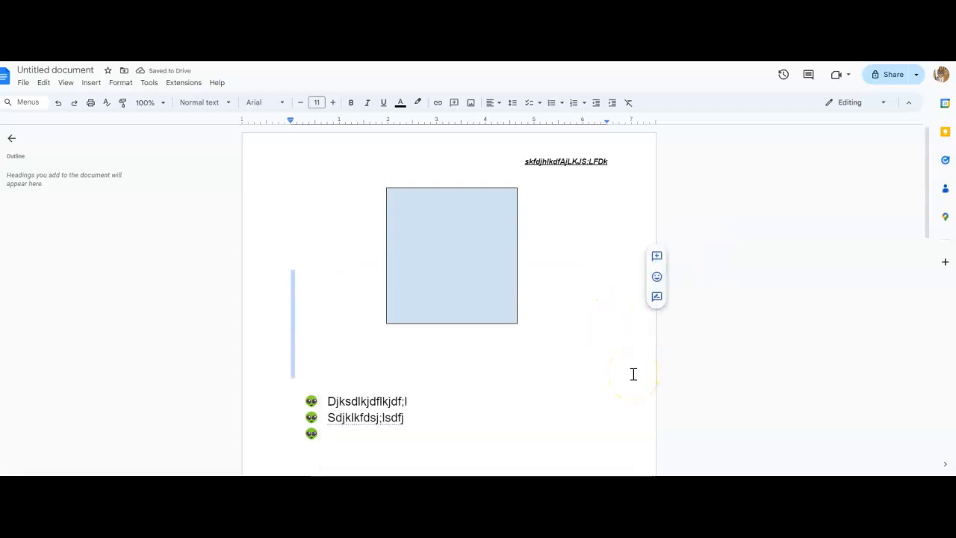
# Review the document's formatting commands and the available column layouts without applying any of them.
pyautogui.click(551, 359)
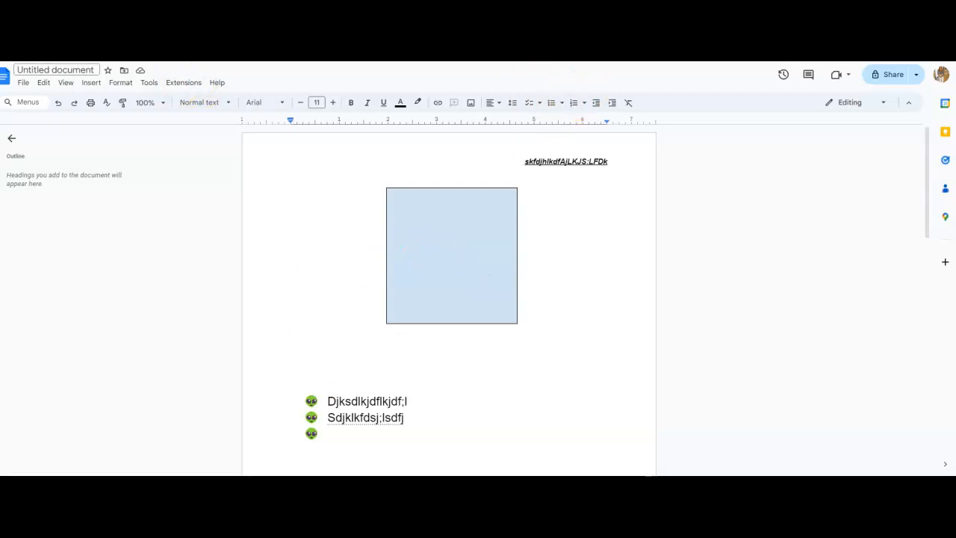
pyautogui.click(121, 83)
pyautogui.moveTo(123, 95)
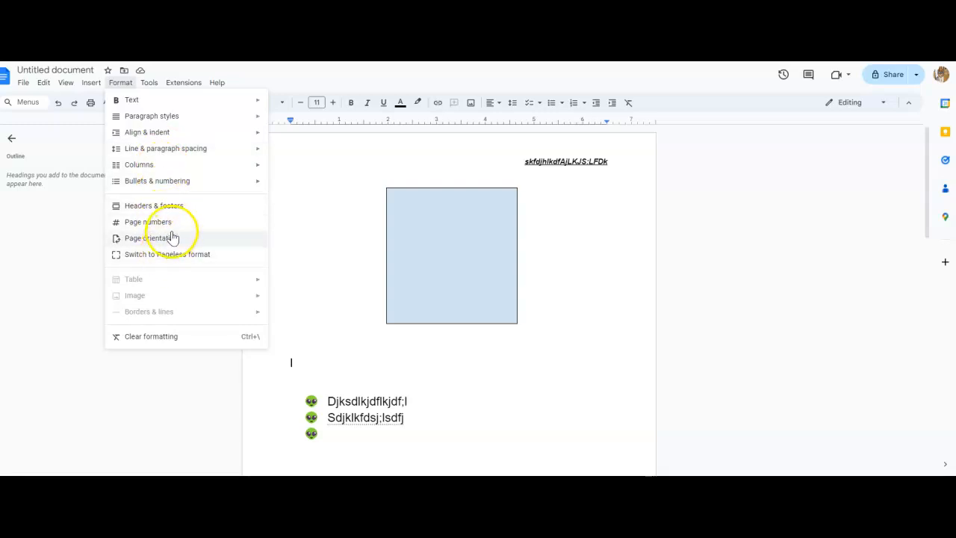
pyautogui.moveTo(193, 140)
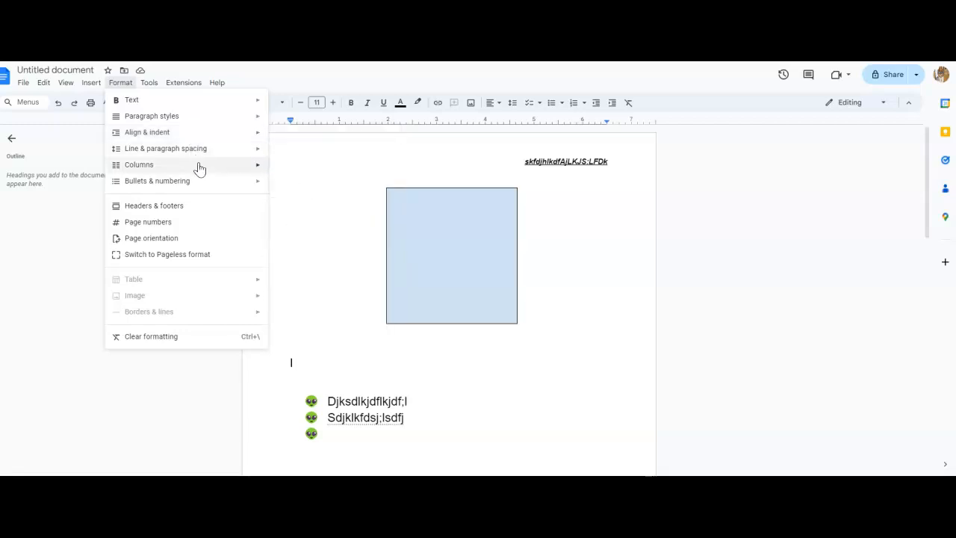
pyautogui.click(199, 166)
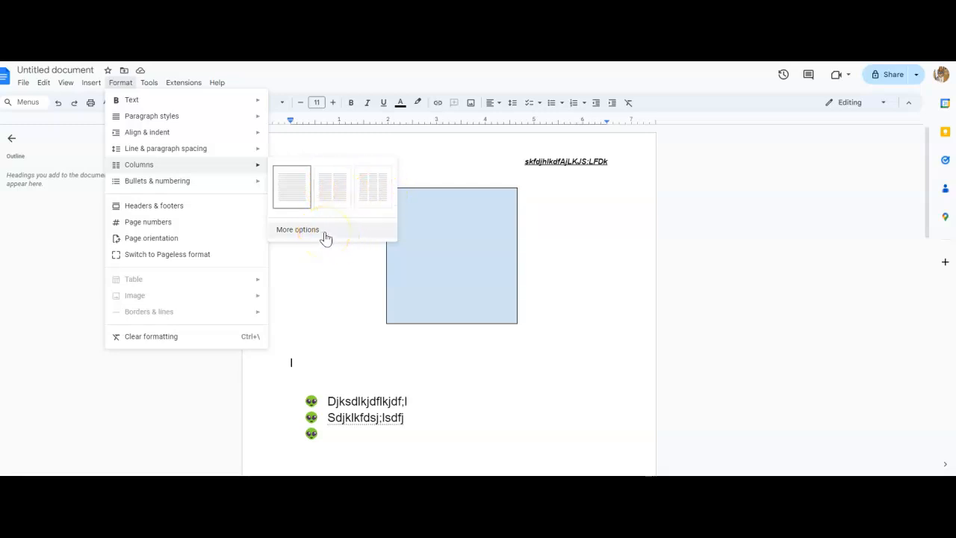
pyautogui.click(593, 230)
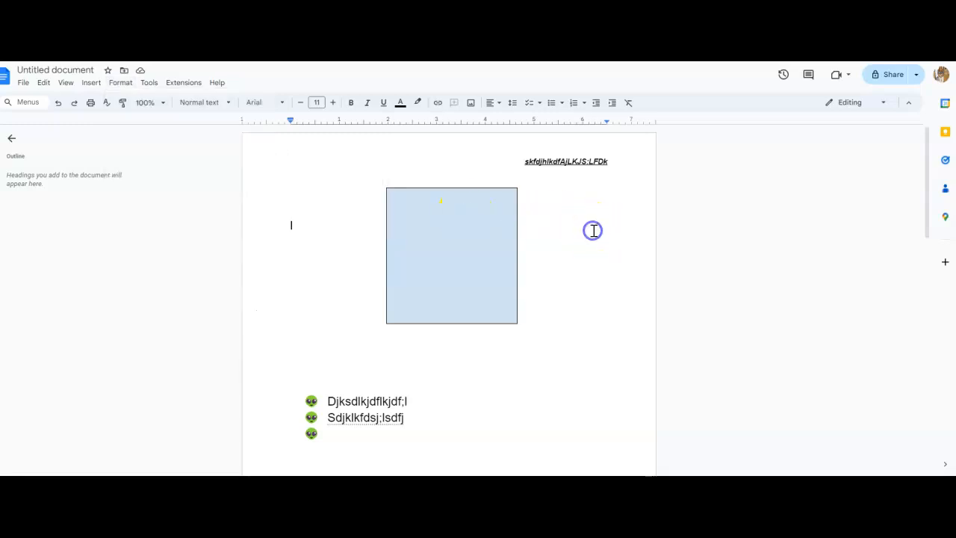
# Look through the document tools, from spelling and grammar and word count to translation and voice typing.
pyautogui.click(150, 84)
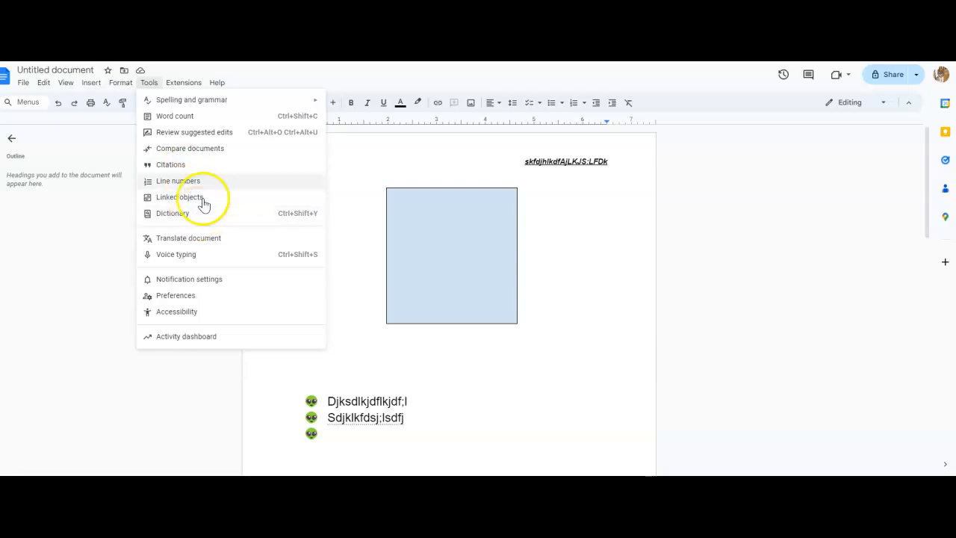
pyautogui.click(232, 104)
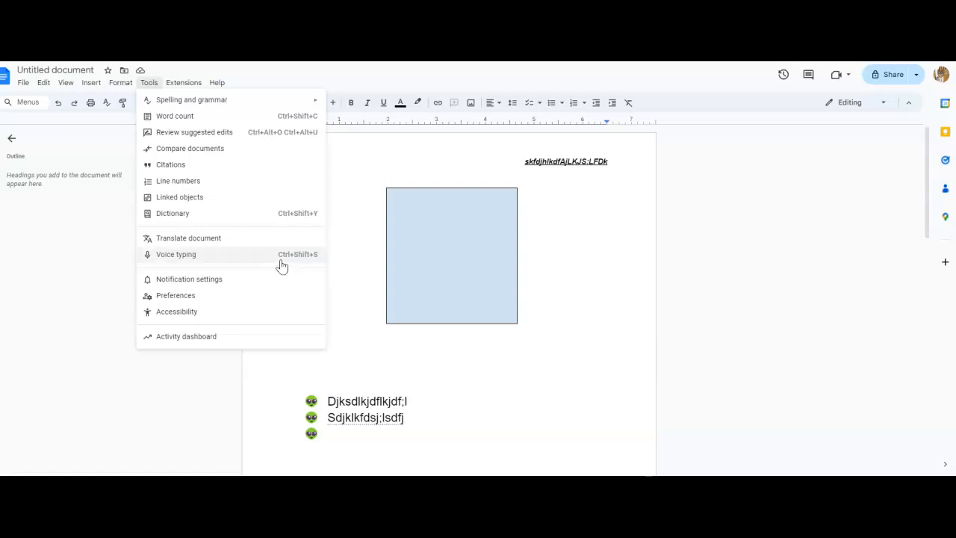
pyautogui.click(483, 347)
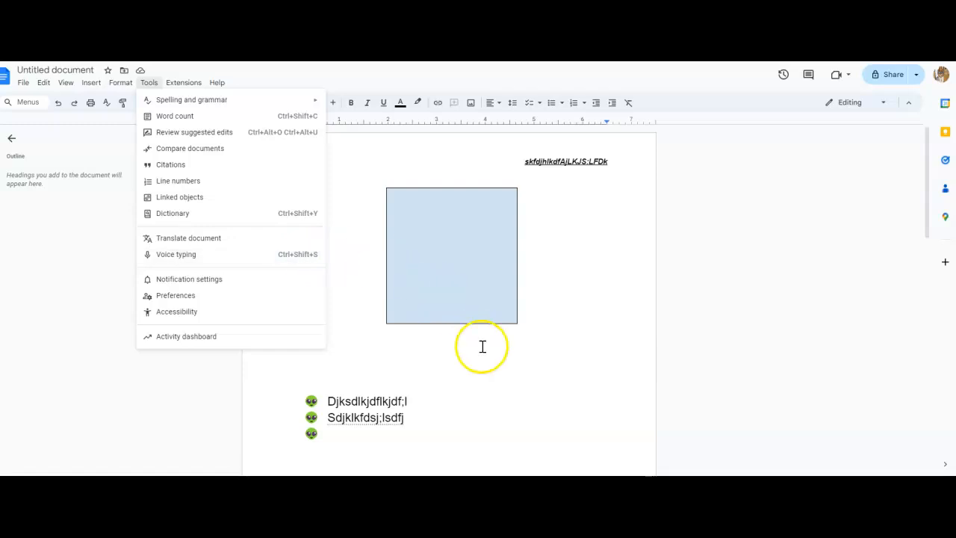
pyautogui.click(502, 346)
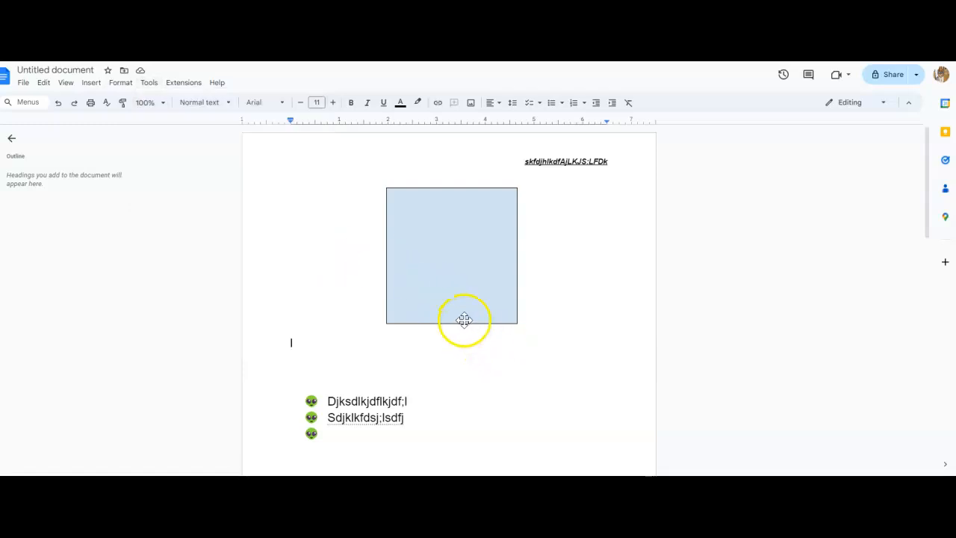
pyautogui.click(806, 235)
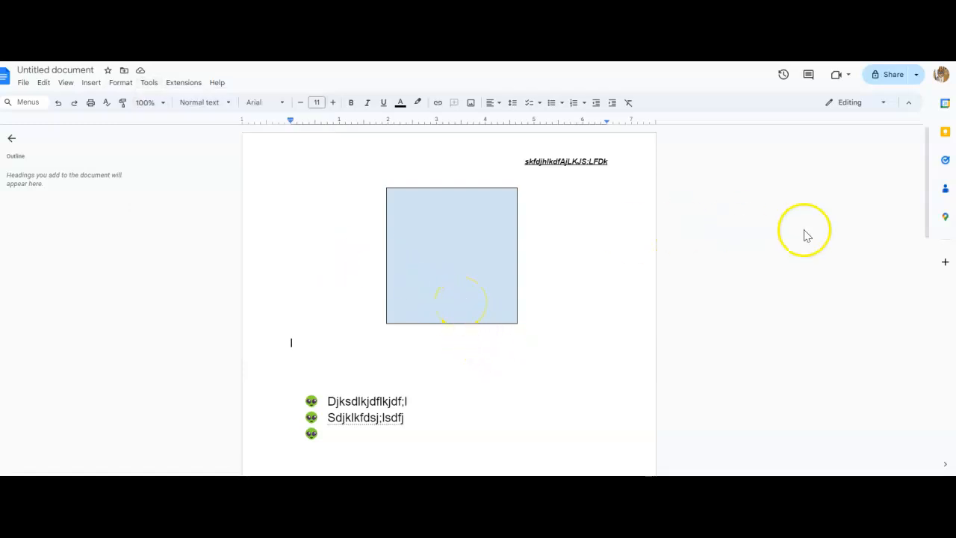